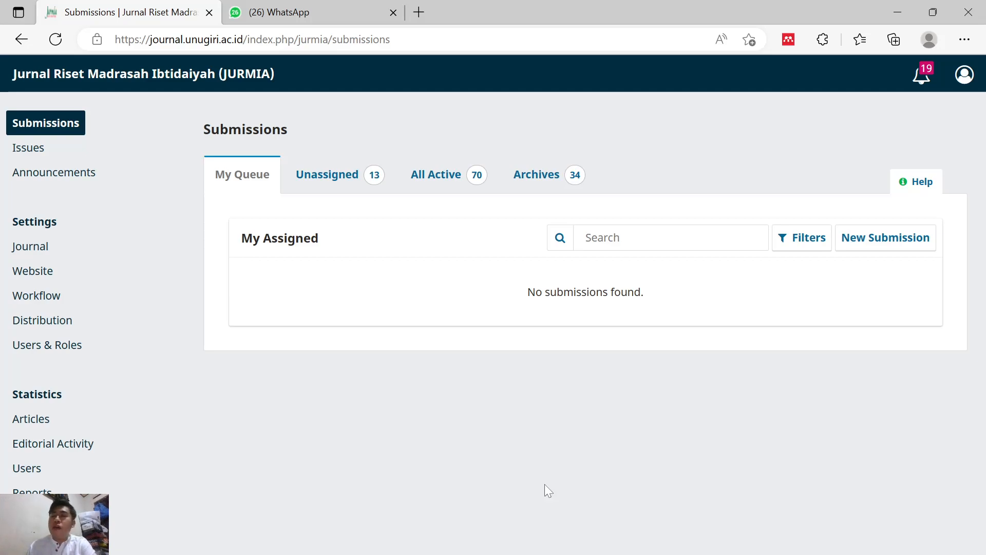
Log out of the journal site and log back in with the prefilled editor account
click(965, 74)
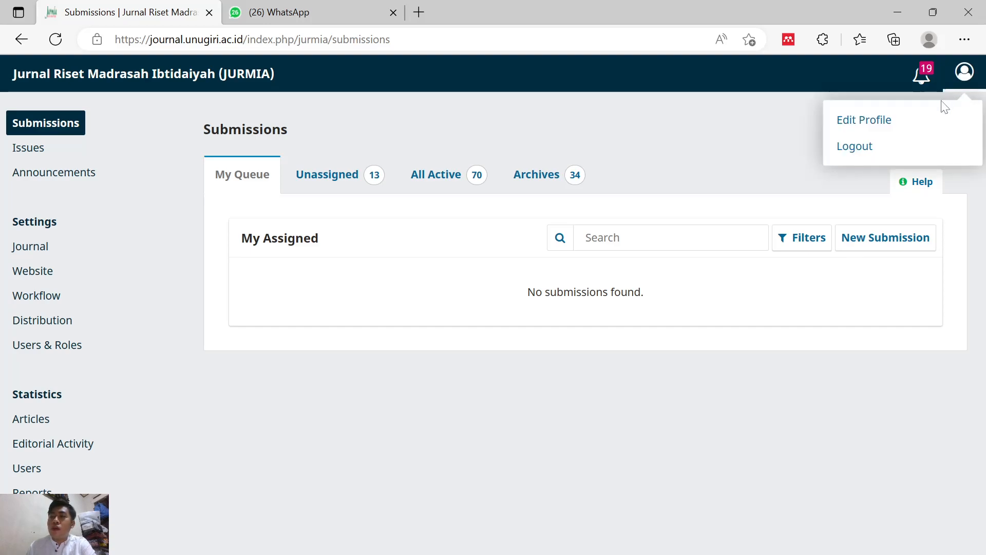
click(917, 150)
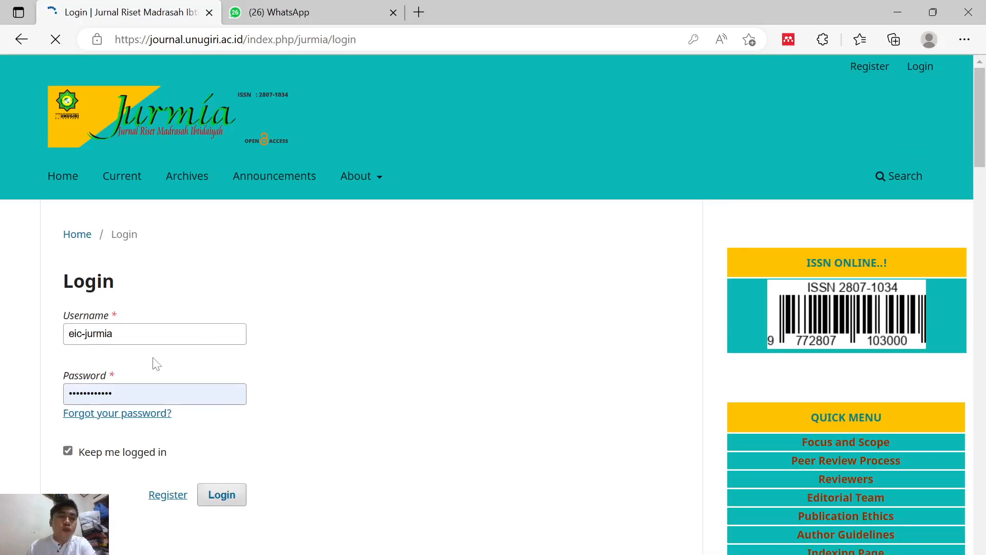
click(152, 338)
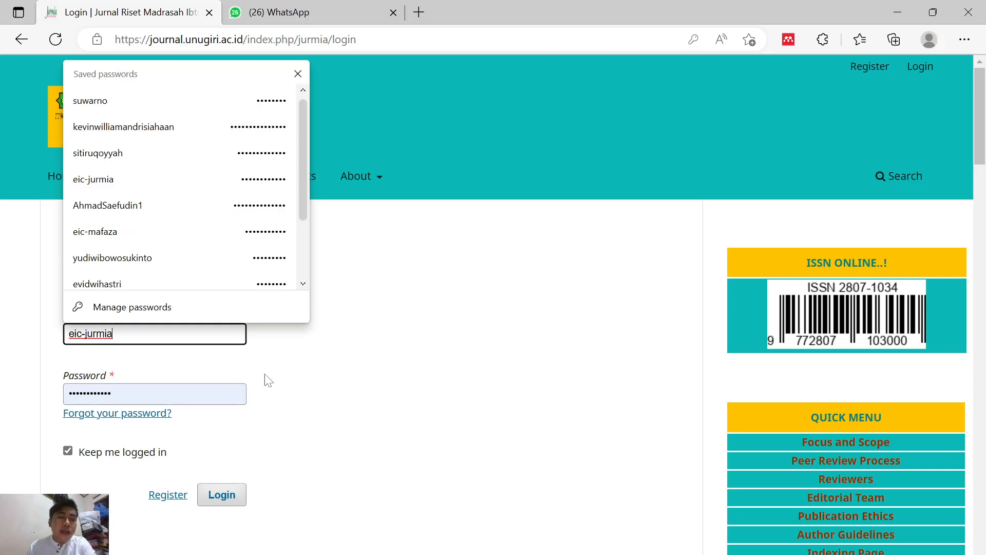
click(295, 408)
click(231, 493)
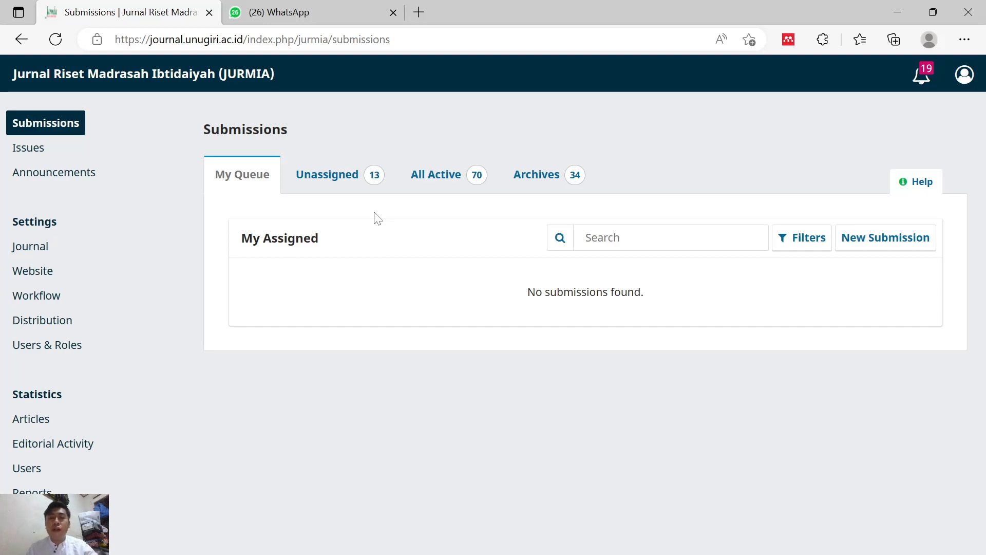
Show the unassigned submissions and look through the list of articles that have no editor
click(366, 182)
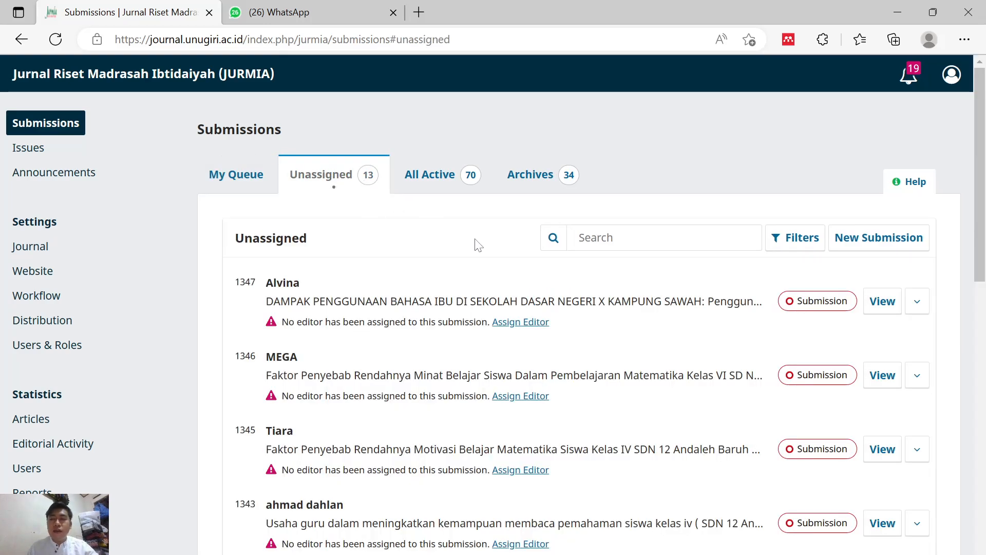
scroll(478, 245, down, 10)
scroll(477, 245, down, 2)
scroll(479, 245, up, 12)
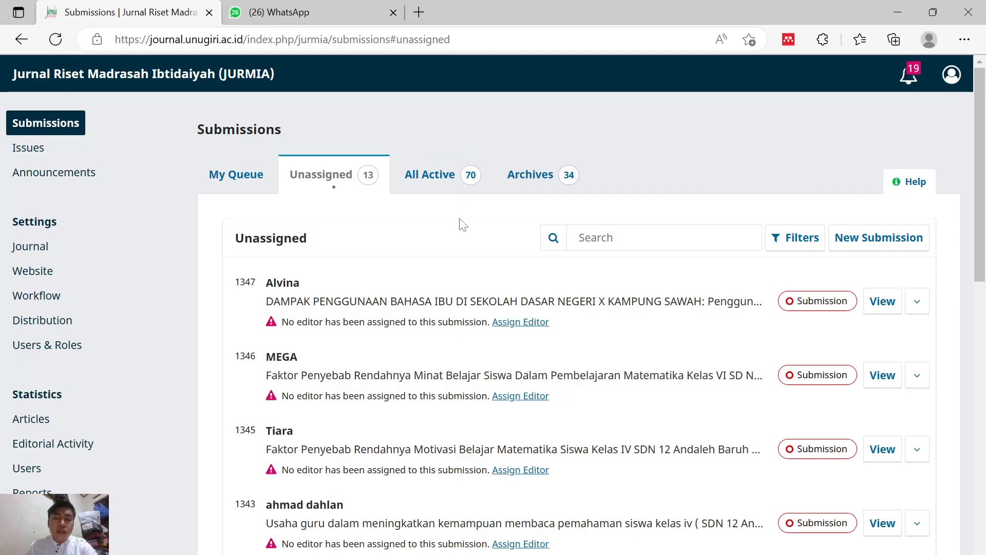
scroll(468, 232, down, 3)
scroll(468, 232, up, 3)
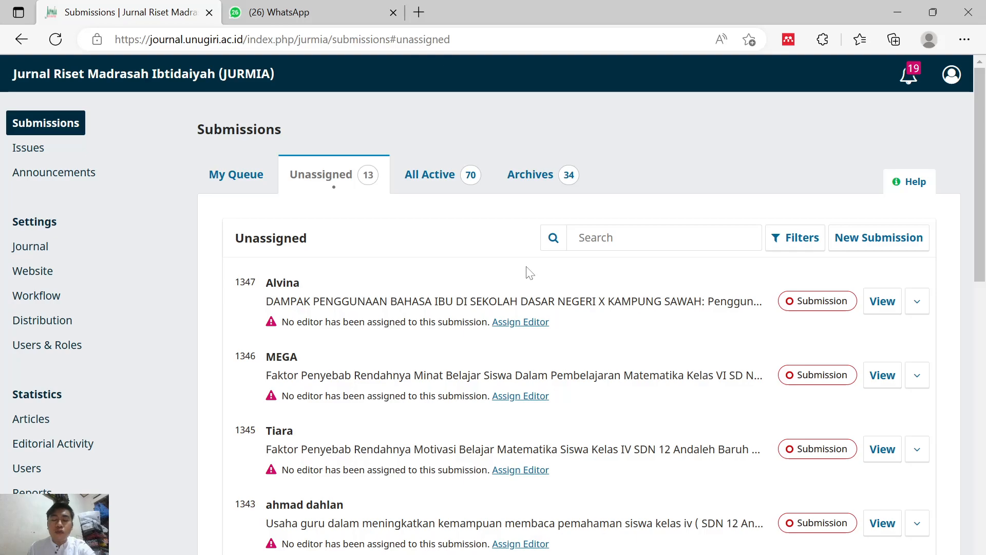
Assign the first listed journal editor to submission 1302 at the end of the unassigned list, without privilege restrictions or a message
scroll(529, 272, down, 6)
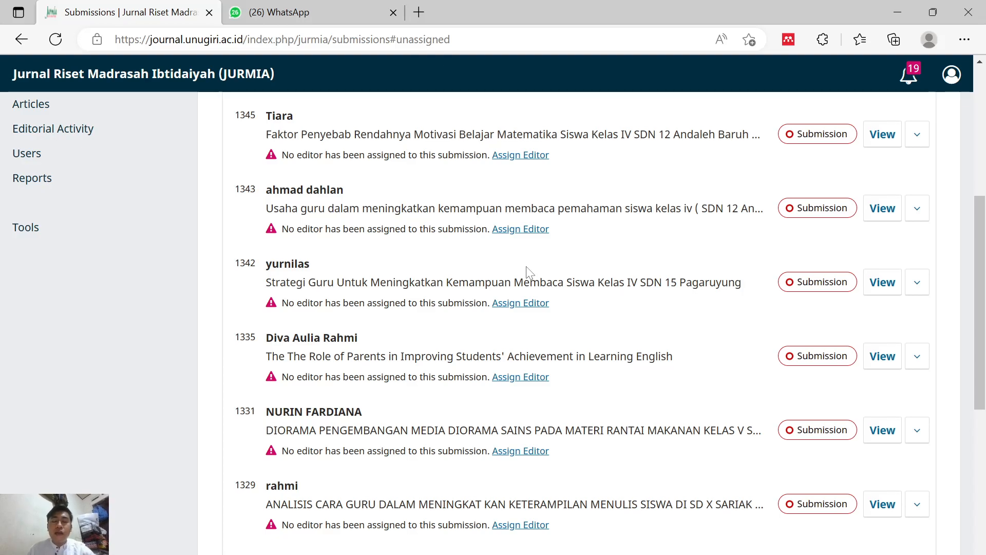
scroll(546, 286, down, 2)
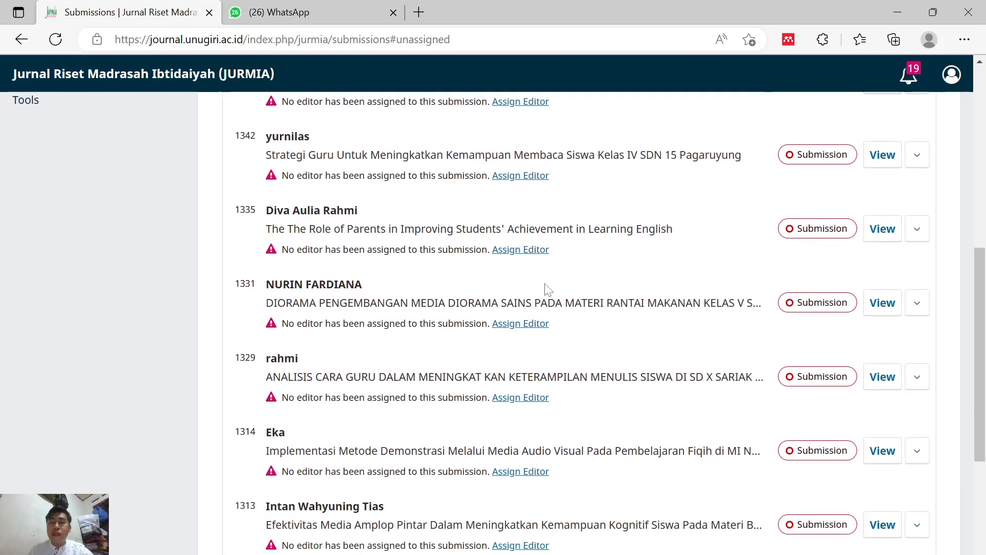
scroll(546, 286, down, 5)
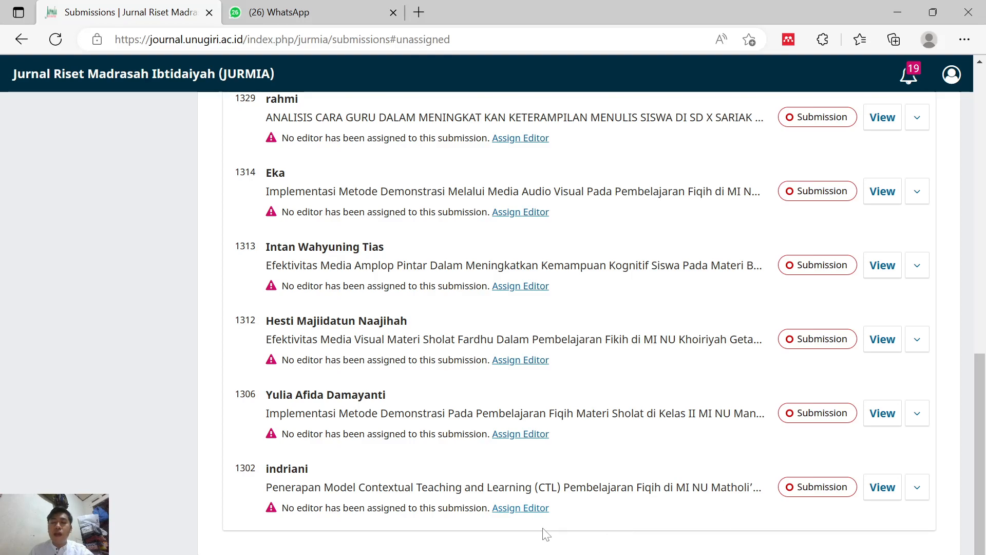
click(521, 509)
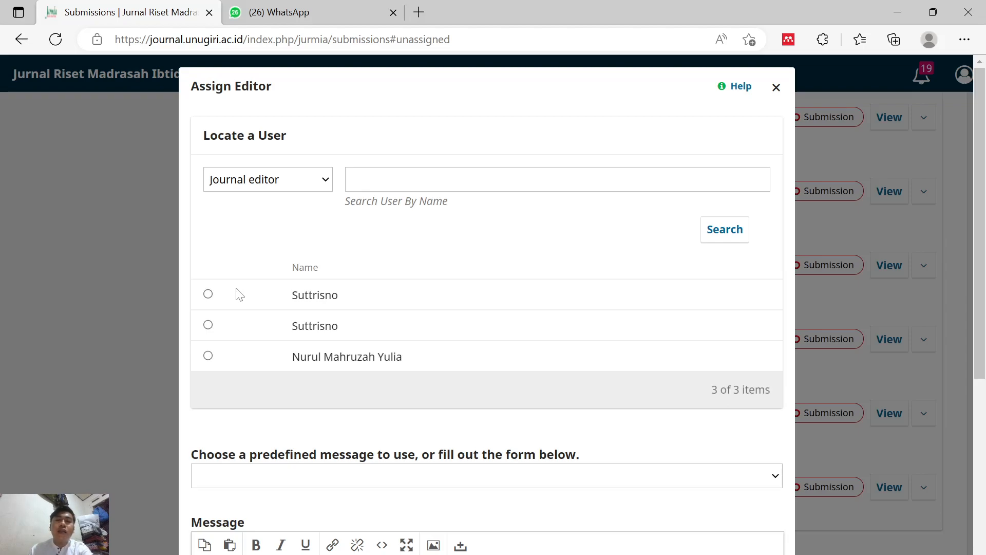
click(208, 294)
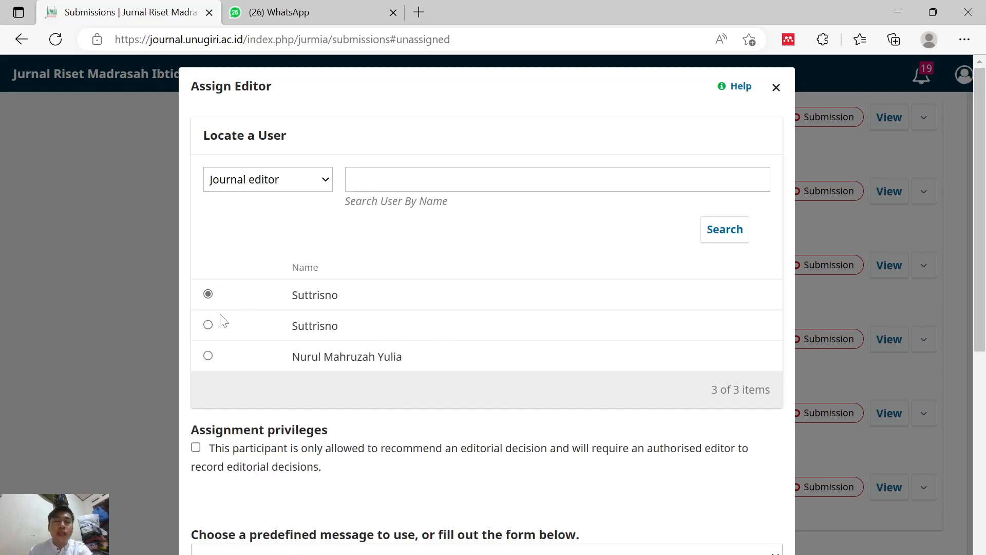
scroll(436, 462, down, 7)
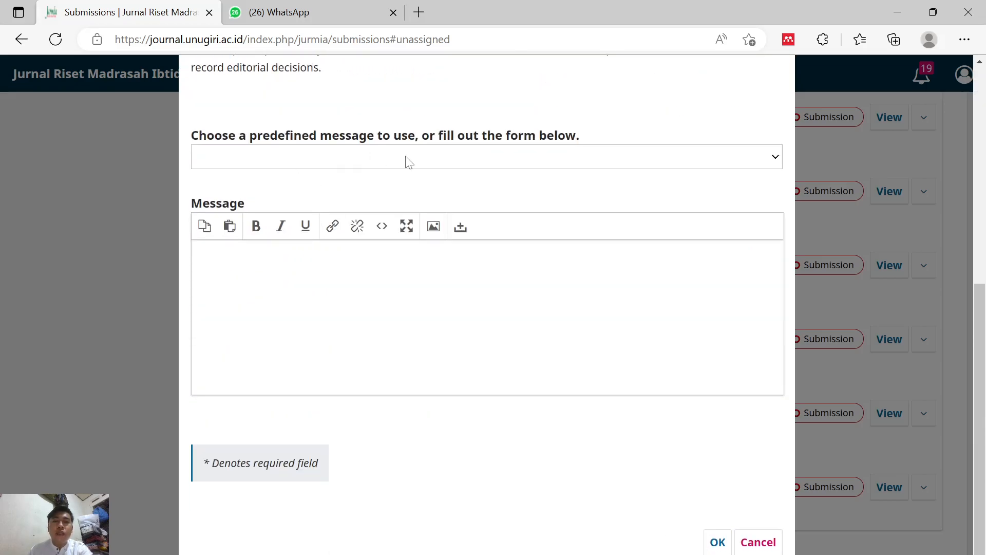
click(715, 540)
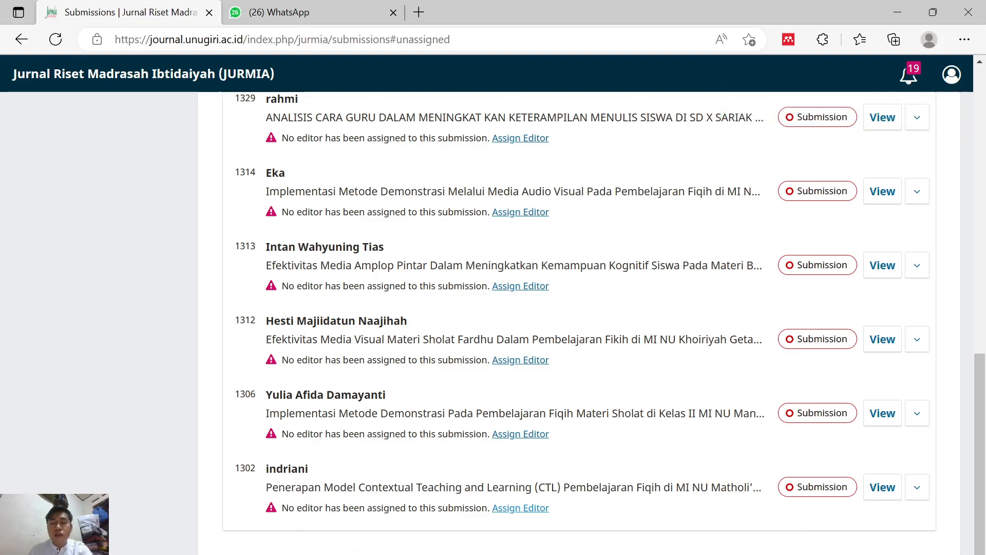
Open submission 1302 and send its file "Penerapan Model CTL Pembelajaran Fiqih MI.rtf" to the review stage
click(886, 494)
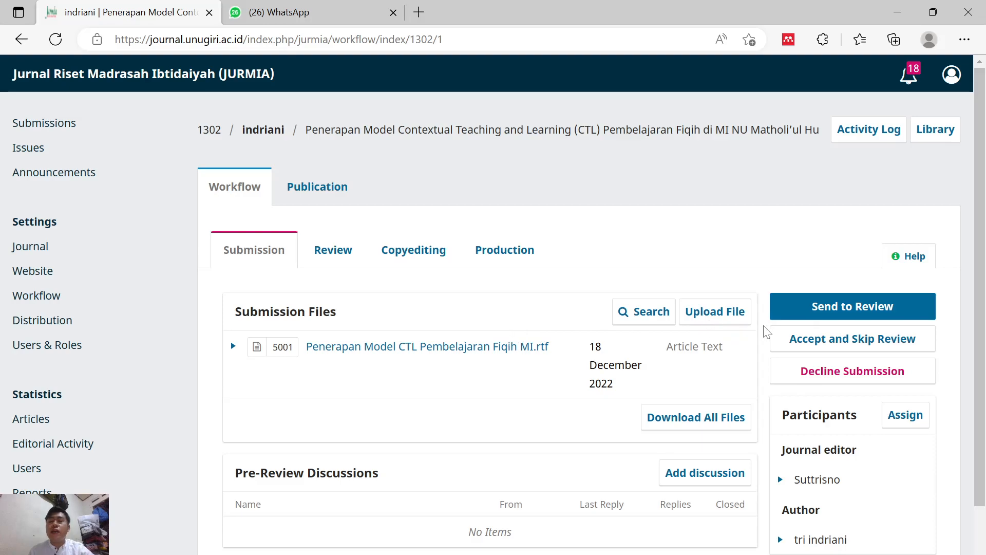
click(819, 311)
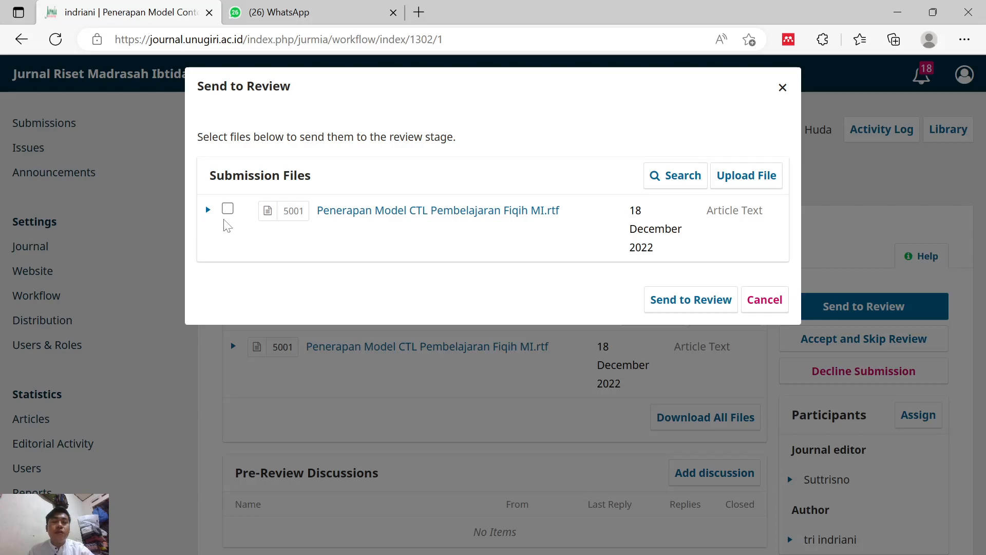
click(227, 209)
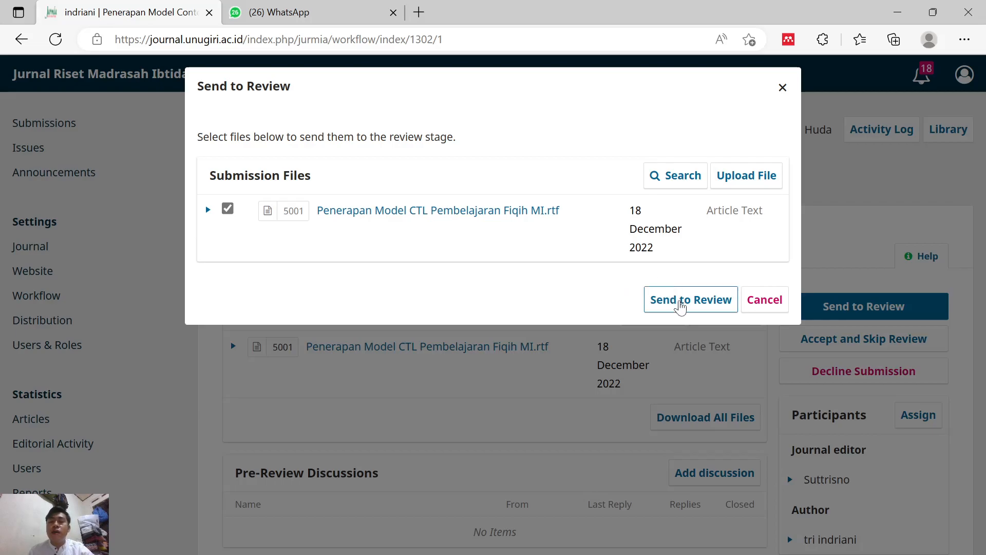
click(676, 306)
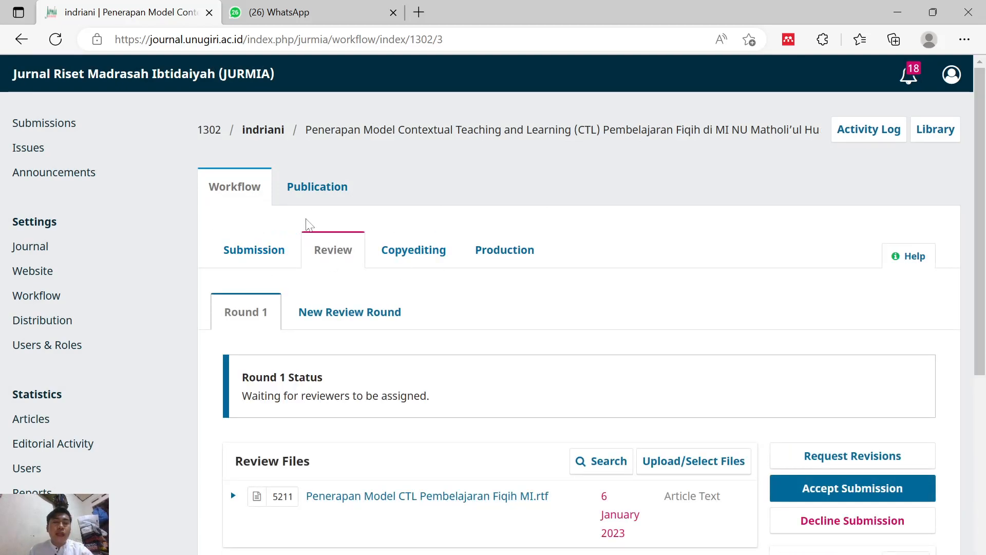
Compare the Submission and Review stages of the article, examining the Round 1 status, review files and Reviewers section
click(244, 251)
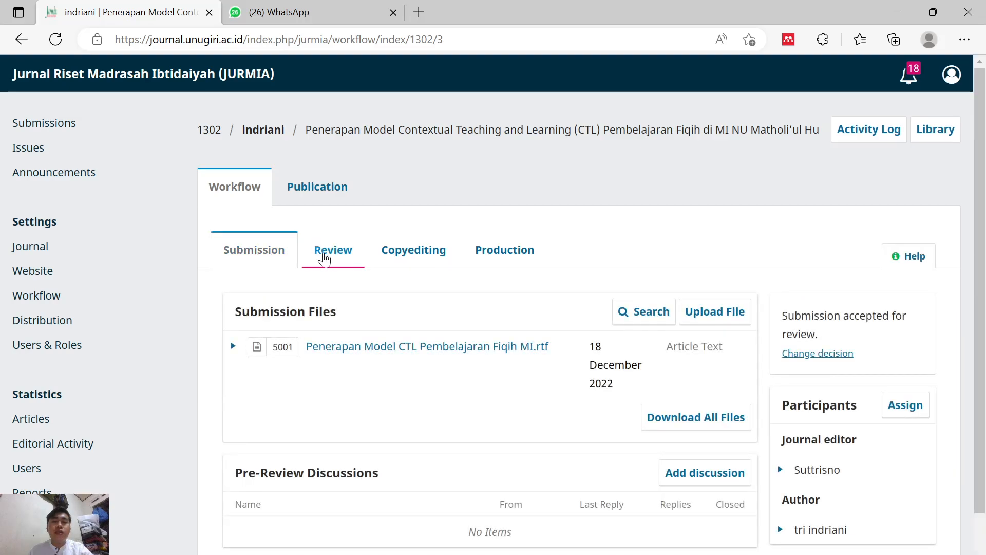
click(332, 261)
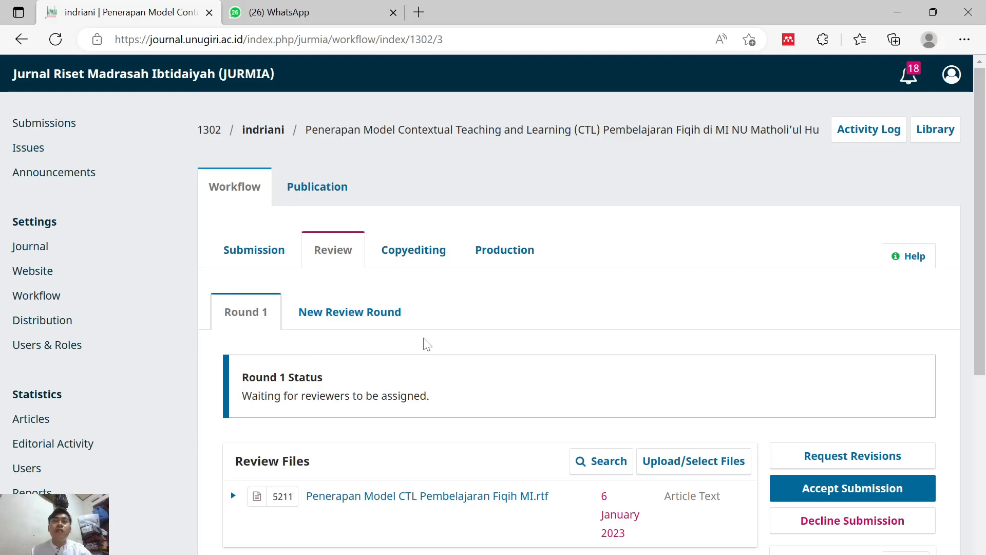
scroll(400, 399, down, 3)
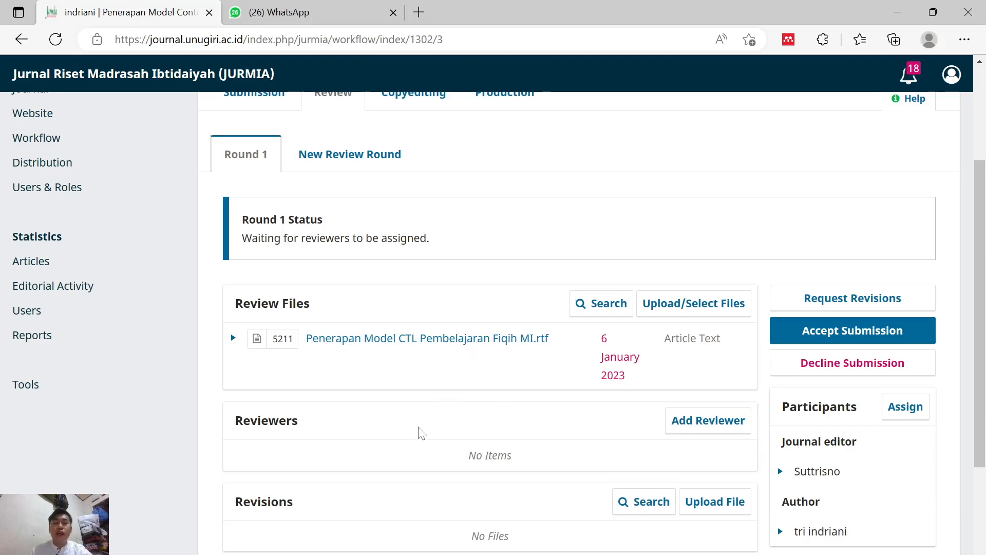
scroll(509, 362, up, 3)
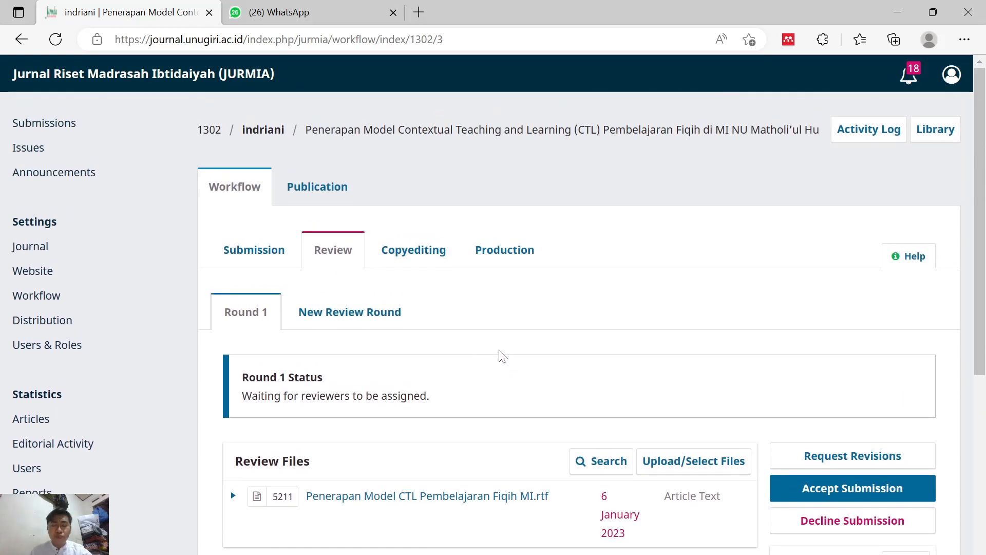
scroll(502, 356, down, 2)
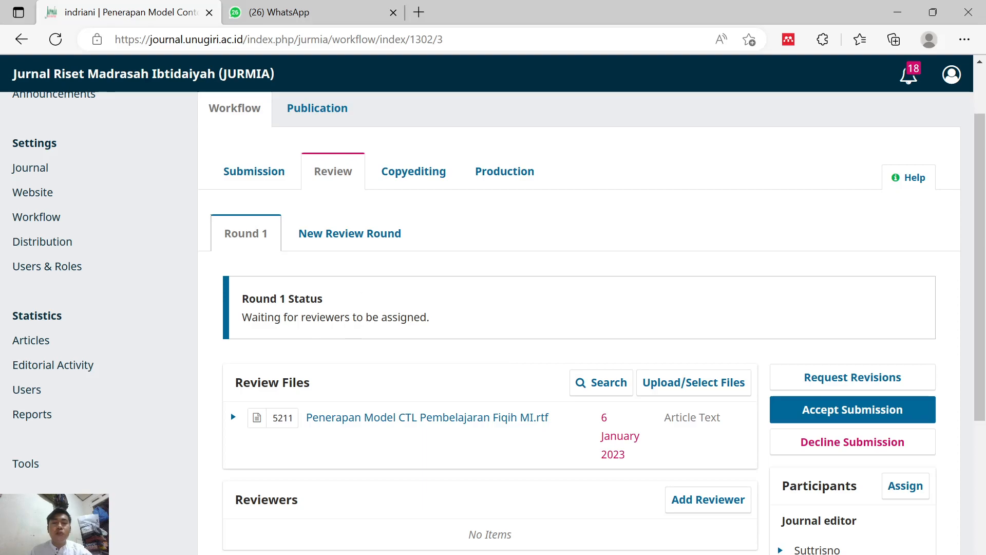
drag(242, 316, 430, 323)
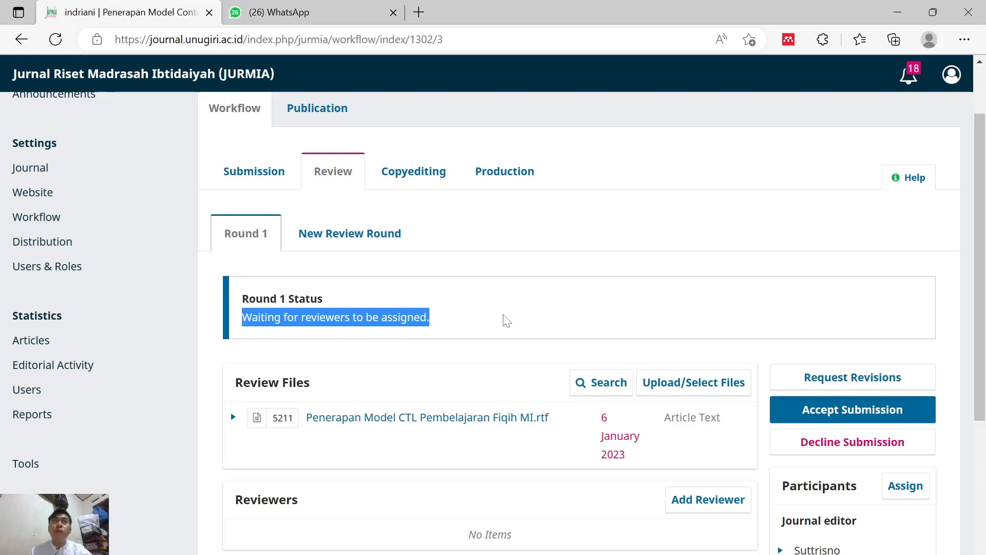
scroll(522, 330, down, 1)
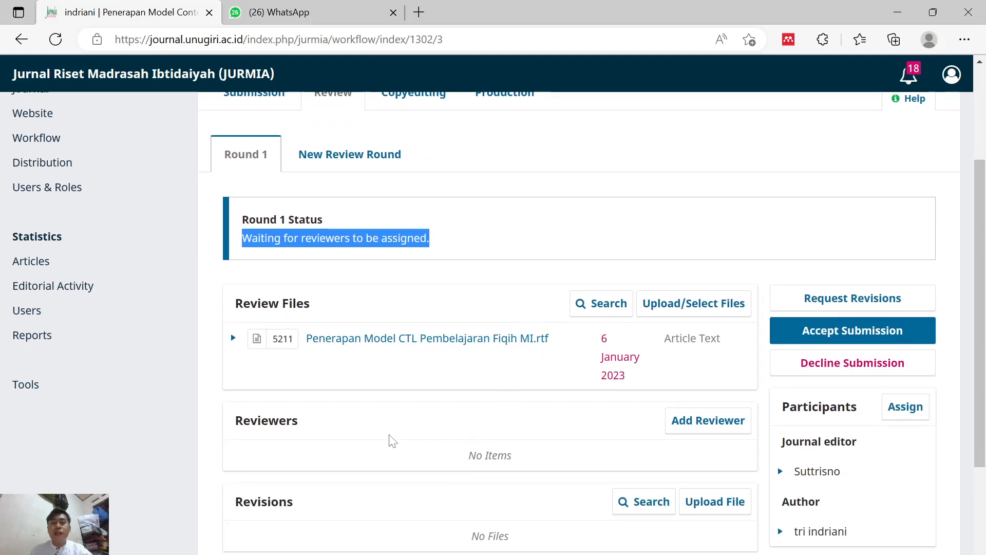
drag(234, 420, 312, 427)
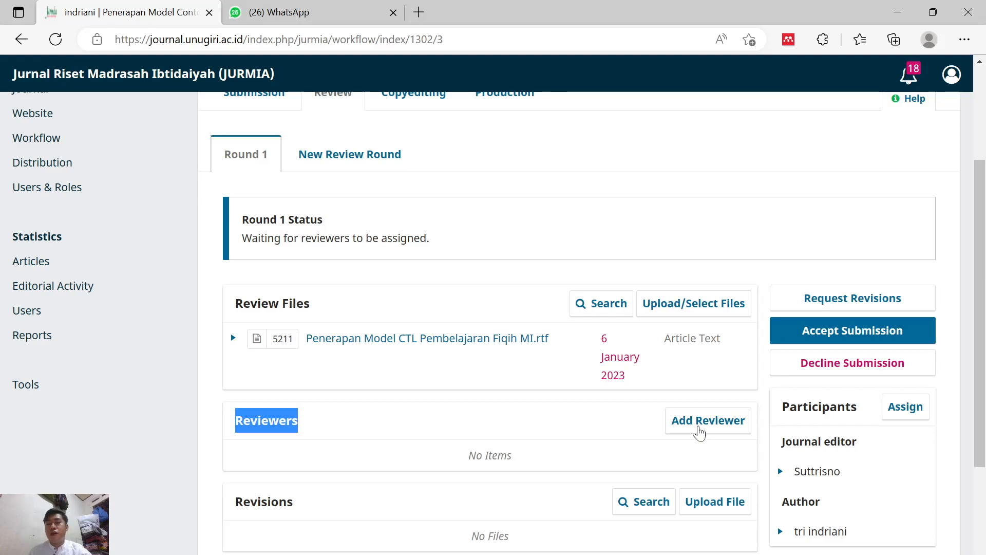
Start adding a reviewer to Round 1 and select the reviewer from Universitas HKBP Nommensen Pematangsiantar in the reviewer list
click(699, 433)
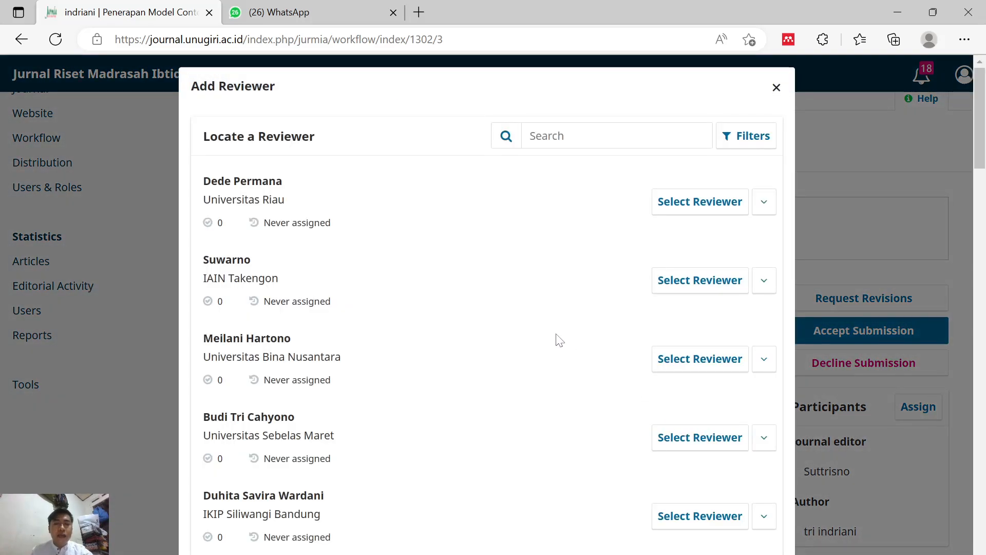
scroll(504, 390, down, 5)
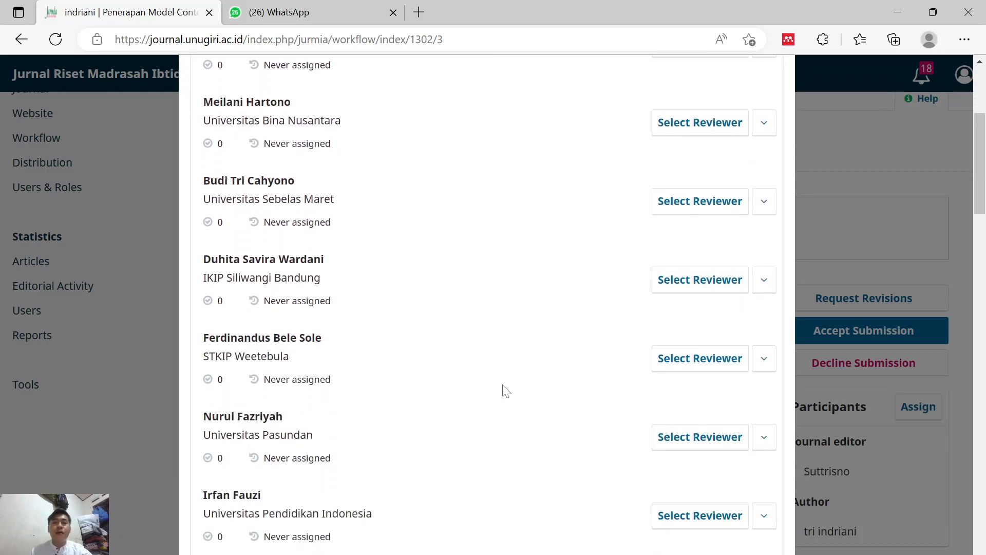
scroll(508, 390, up, 5)
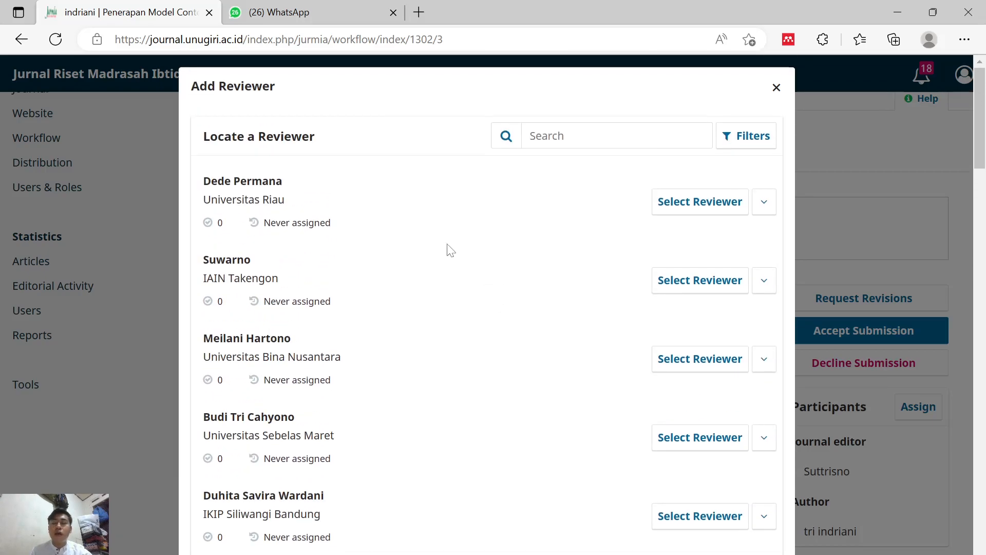
scroll(507, 307, down, 10)
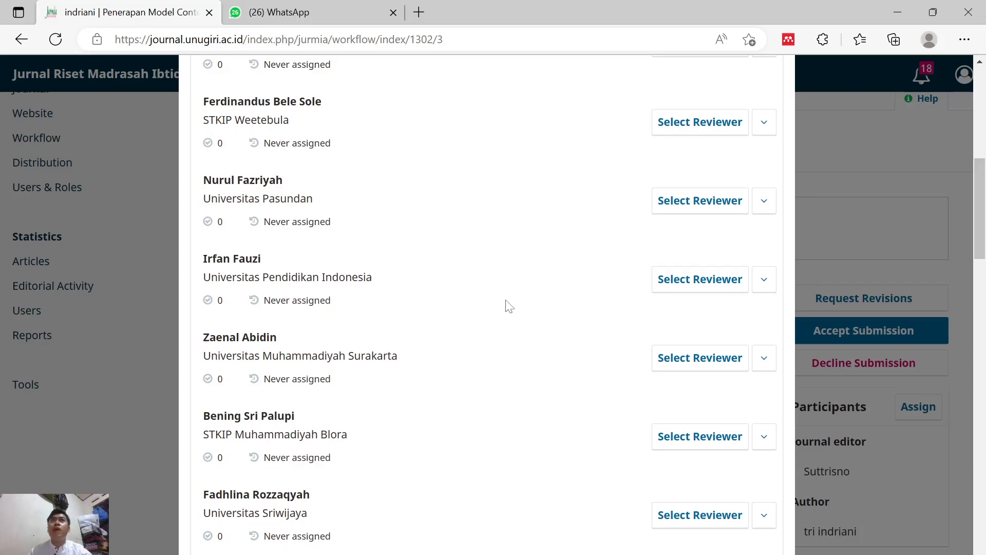
scroll(509, 306, down, 8)
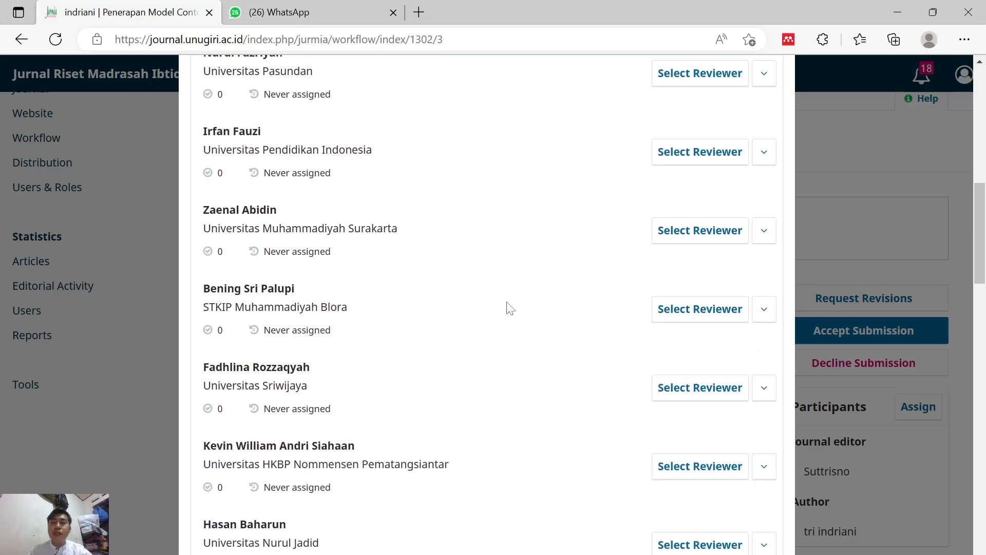
scroll(508, 308, down, 10)
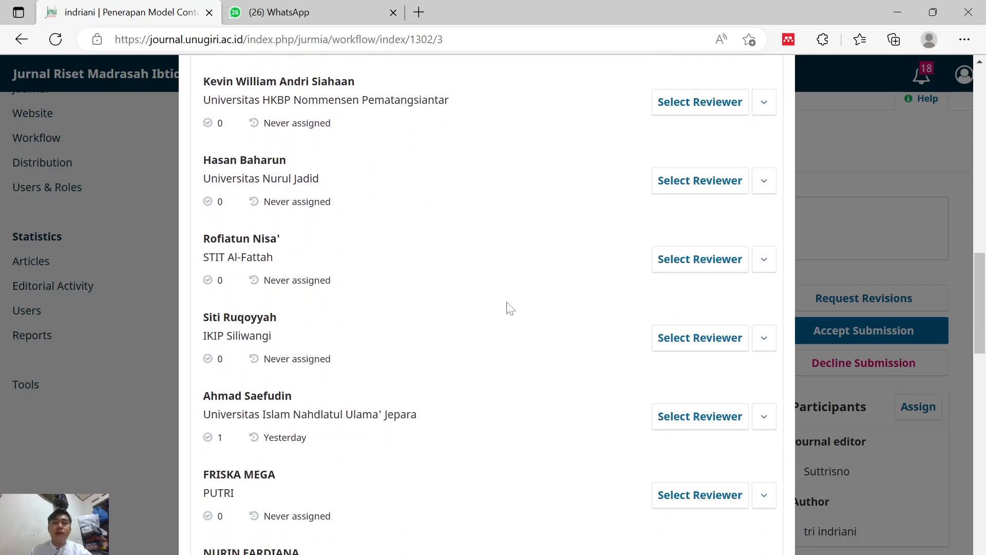
scroll(512, 308, down, 3)
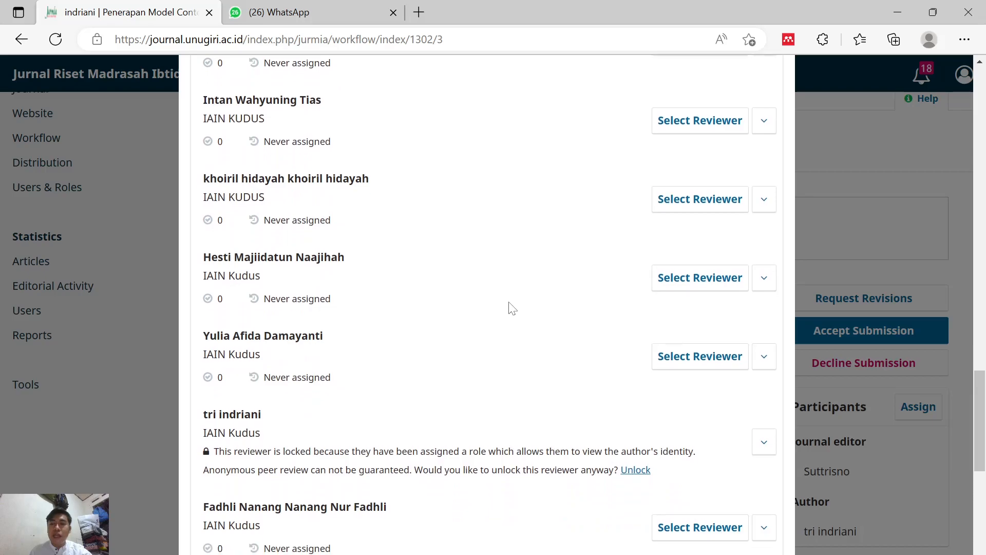
scroll(512, 309, down, 2)
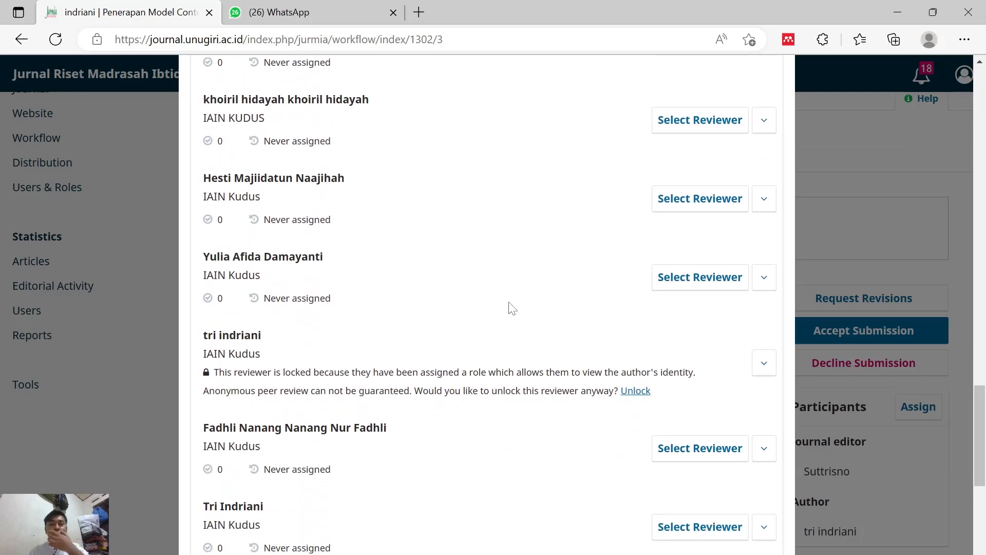
scroll(512, 308, down, 2)
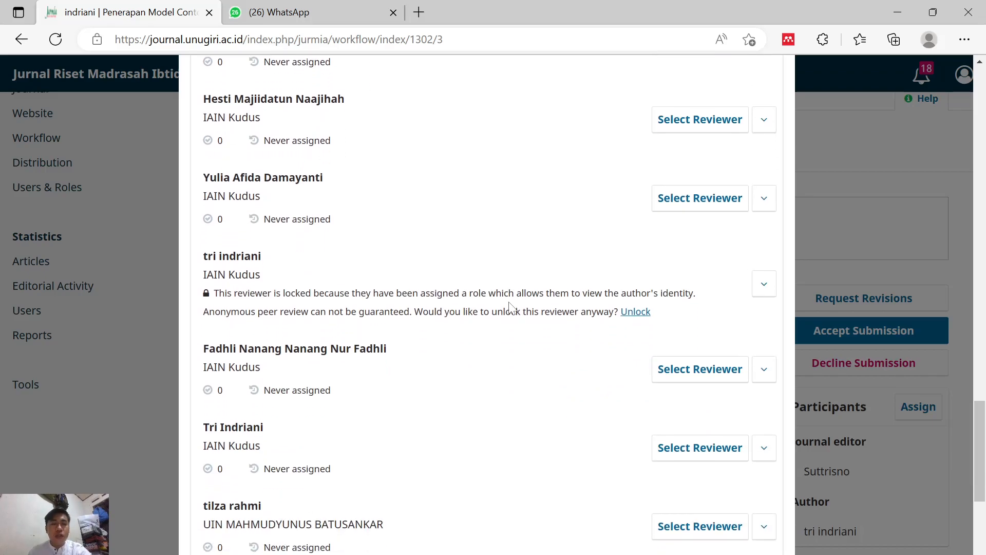
scroll(513, 308, up, 10)
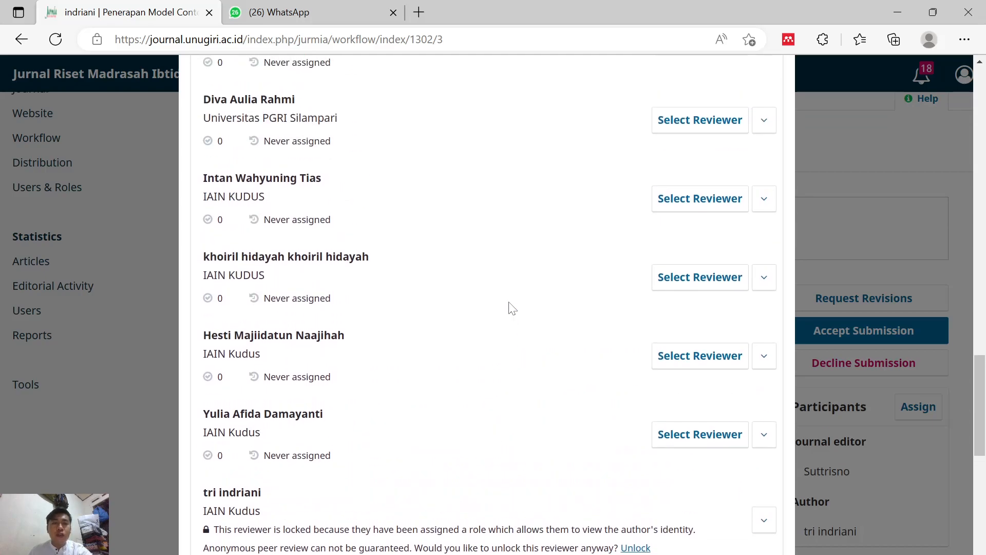
scroll(512, 308, up, 3)
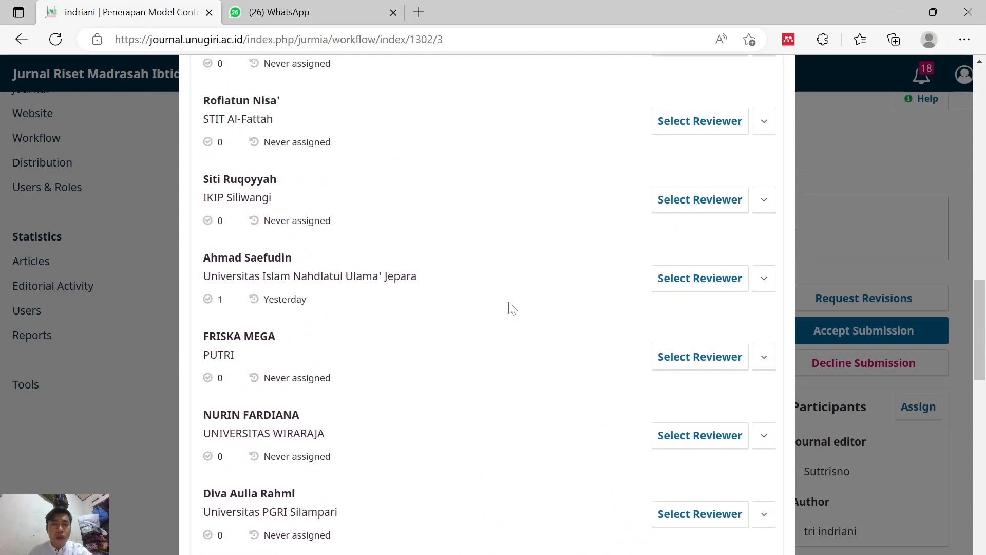
scroll(512, 309, up, 3)
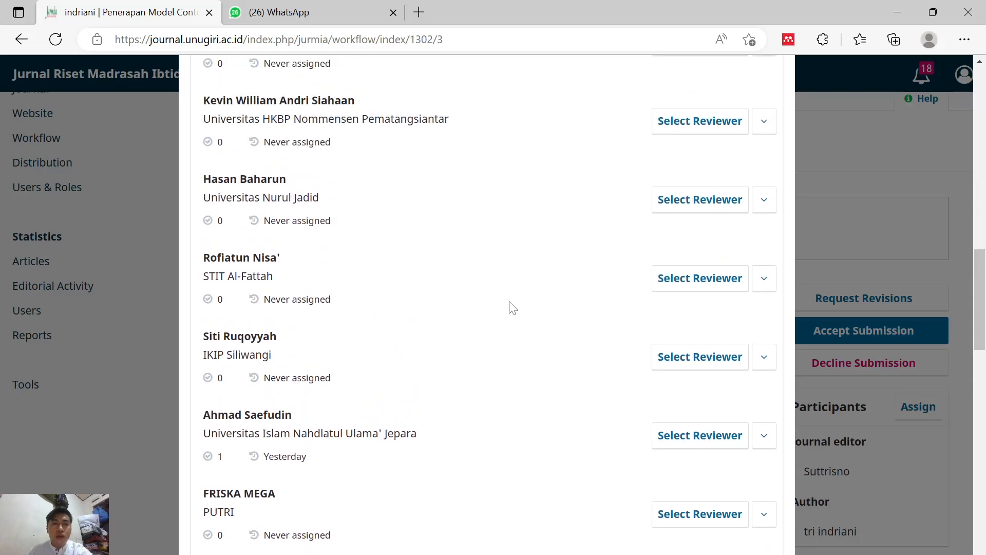
scroll(512, 309, up, 3)
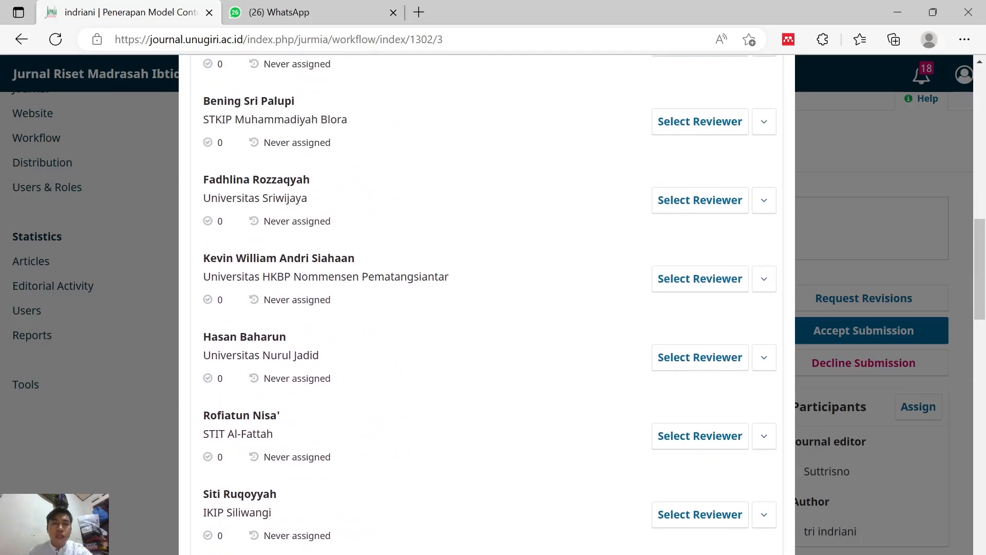
click(687, 285)
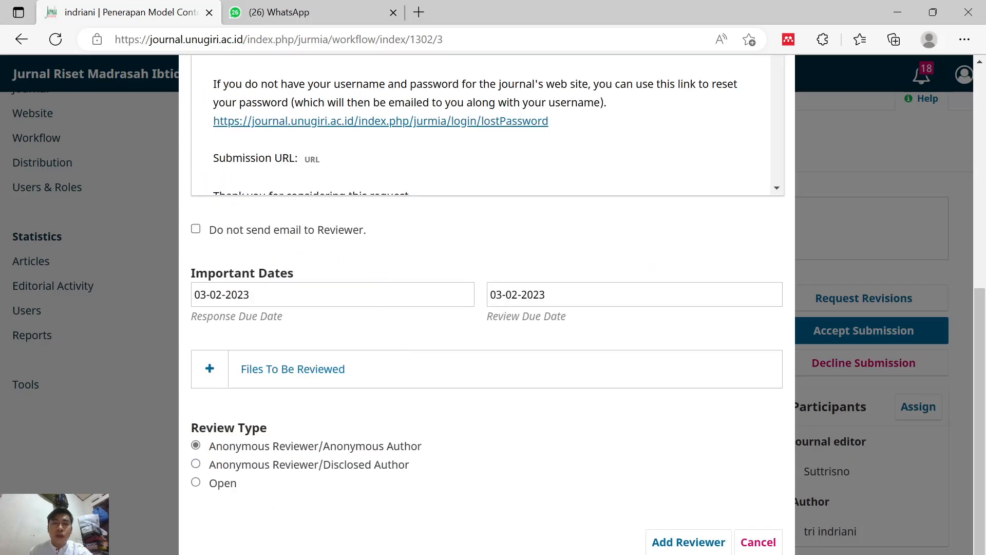
Read through the review request email, from the invitation text to the abstract, and the email and date options below it
scroll(414, 326, up, 8)
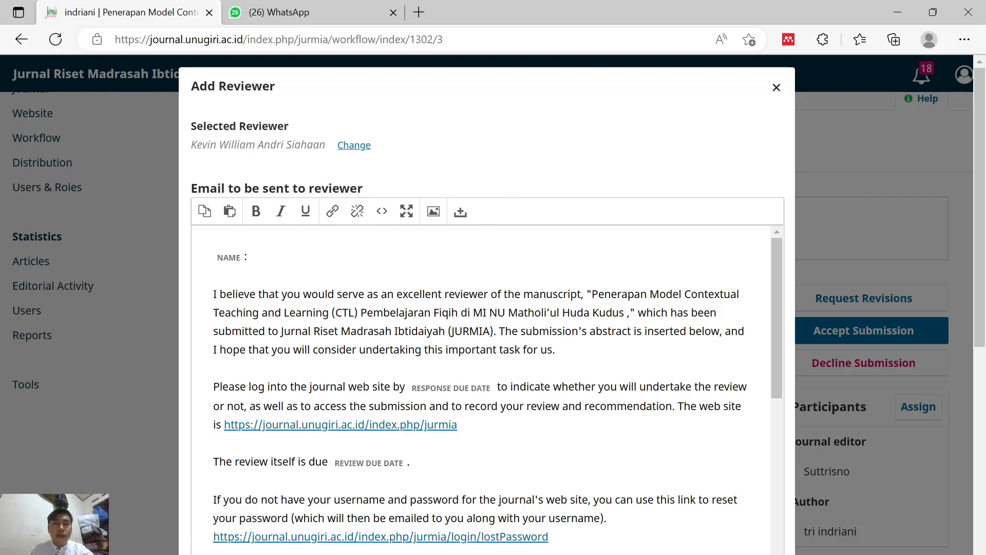
scroll(498, 198, down, 2)
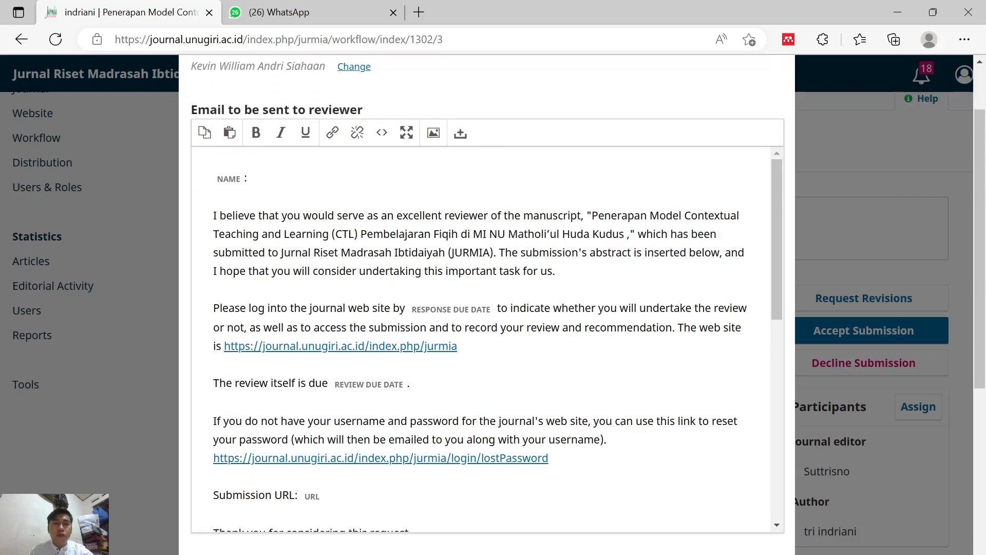
scroll(485, 339, down, 5)
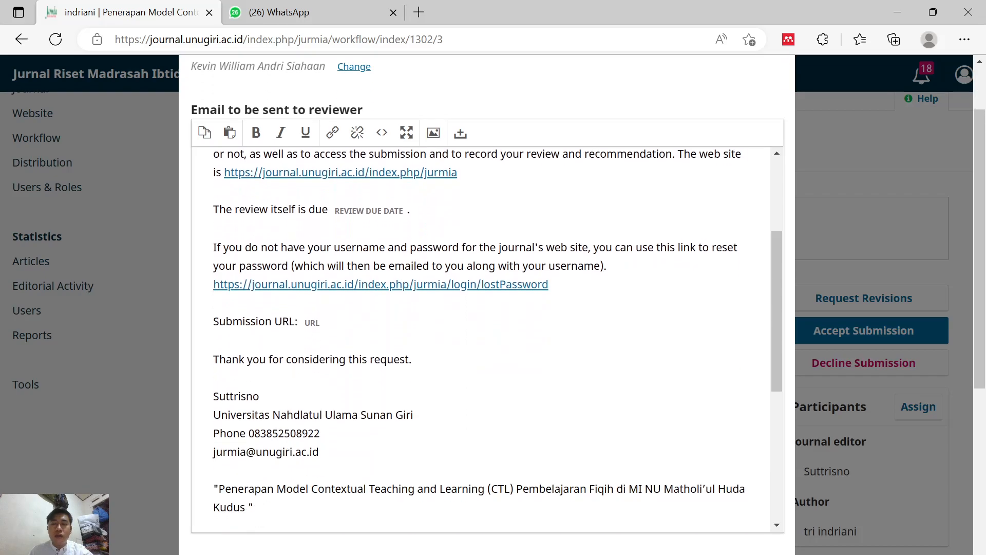
scroll(481, 339, up, 5)
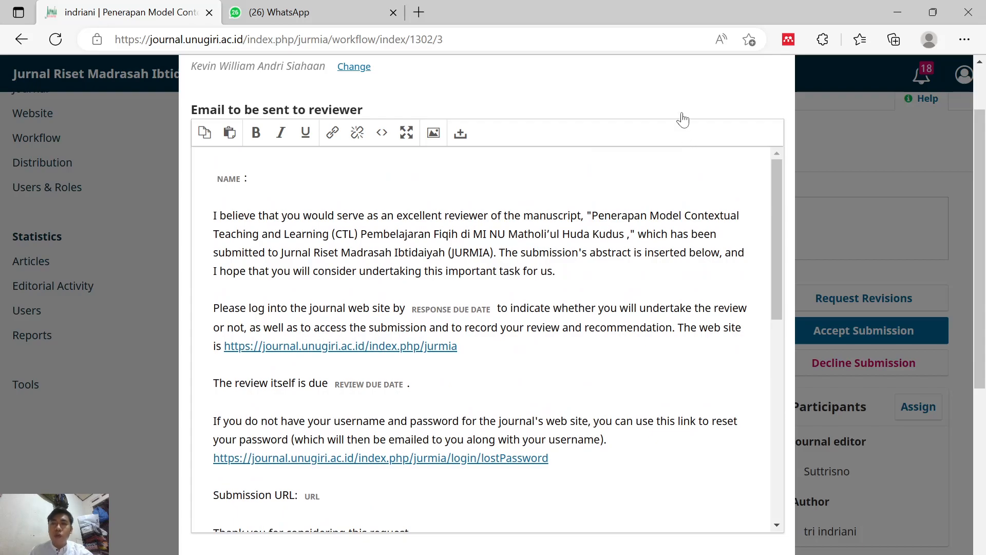
scroll(683, 112, down, 3)
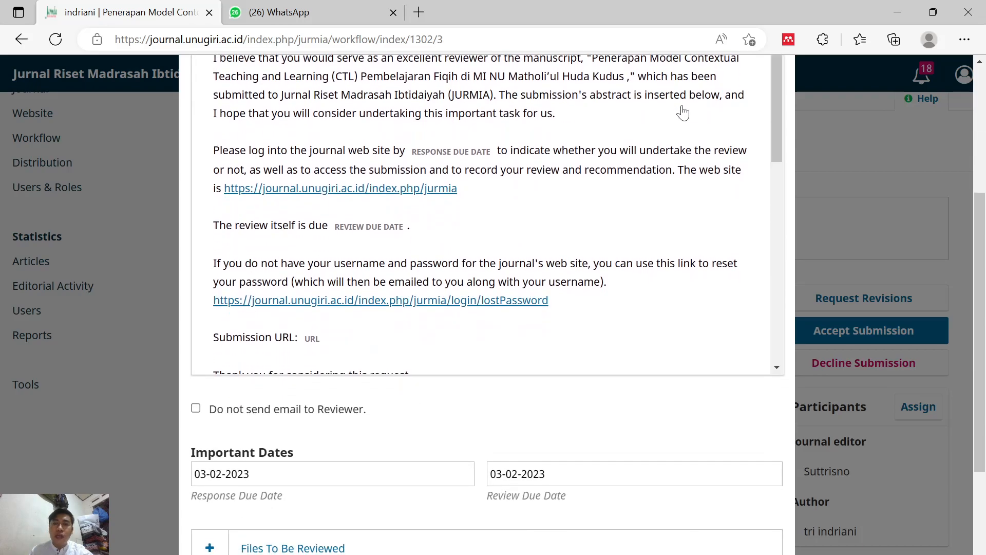
scroll(486, 214, down, 10)
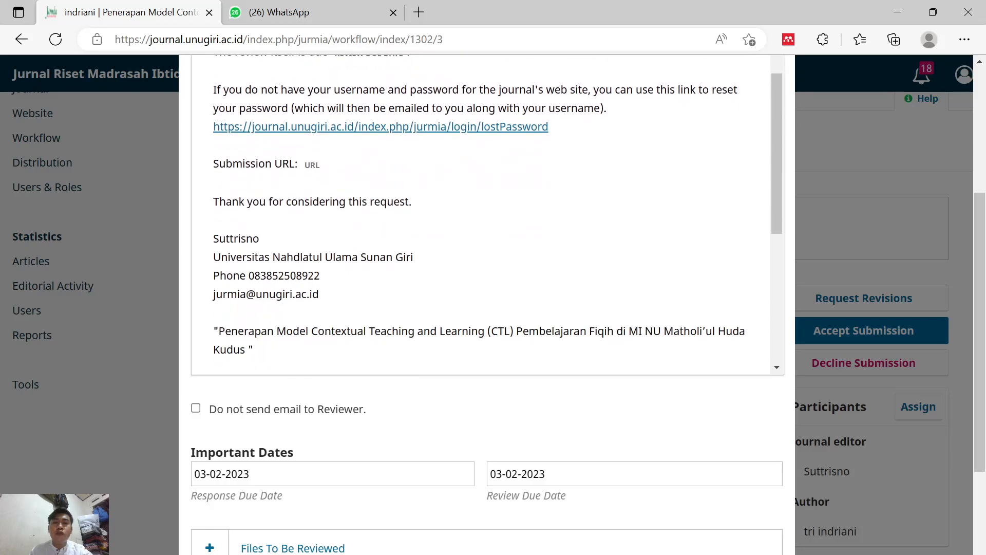
scroll(487, 214, down, 1)
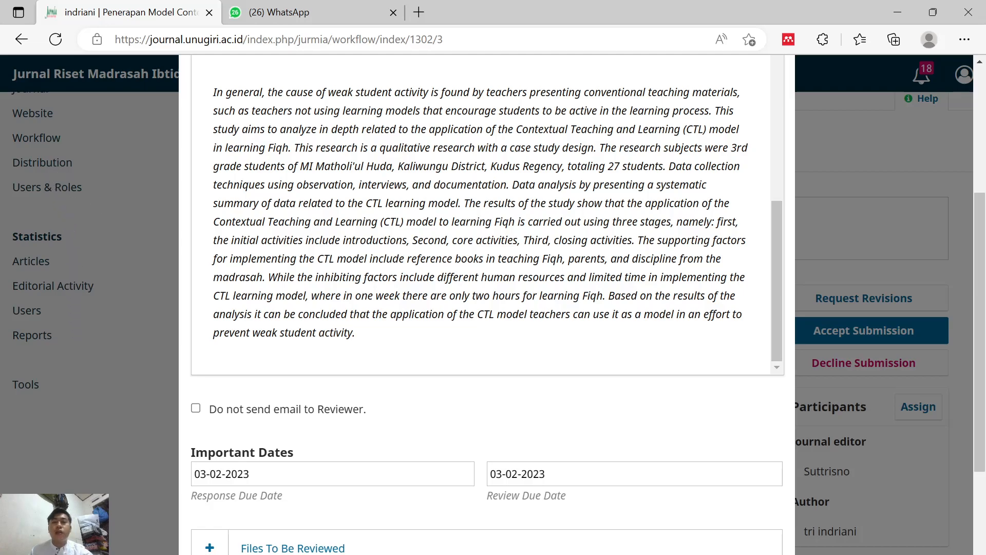
scroll(442, 416, down, 2)
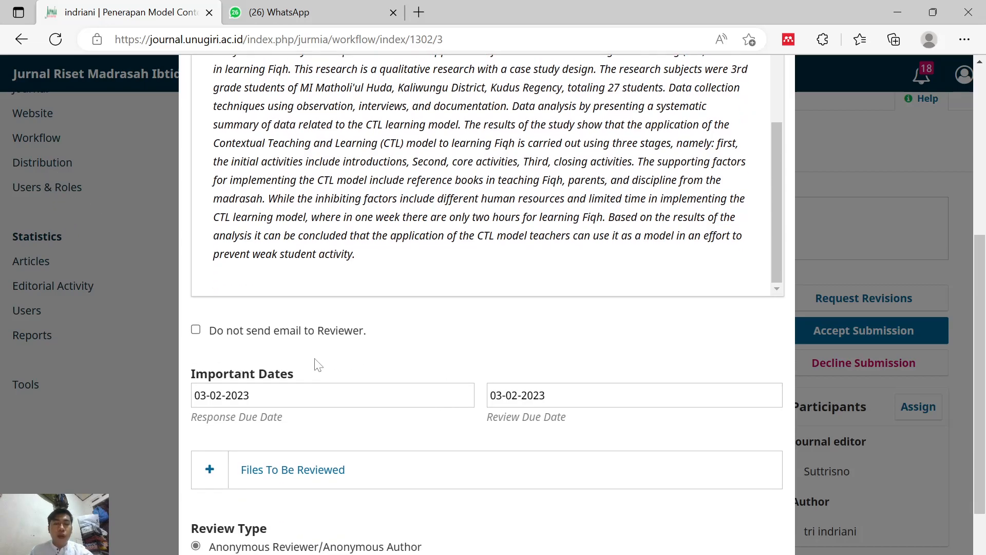
Set the review due date to 13-01-2023
scroll(311, 363, down, 2)
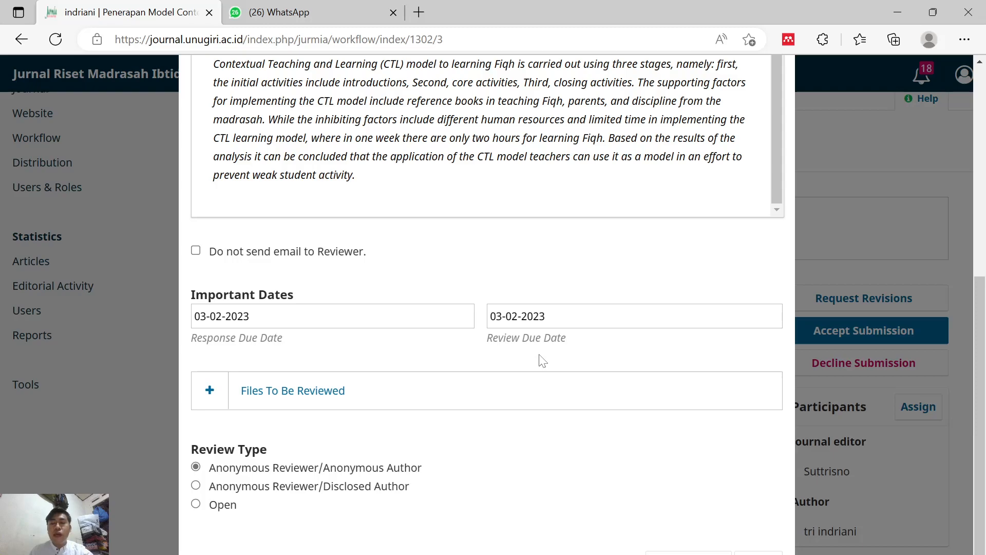
click(510, 316)
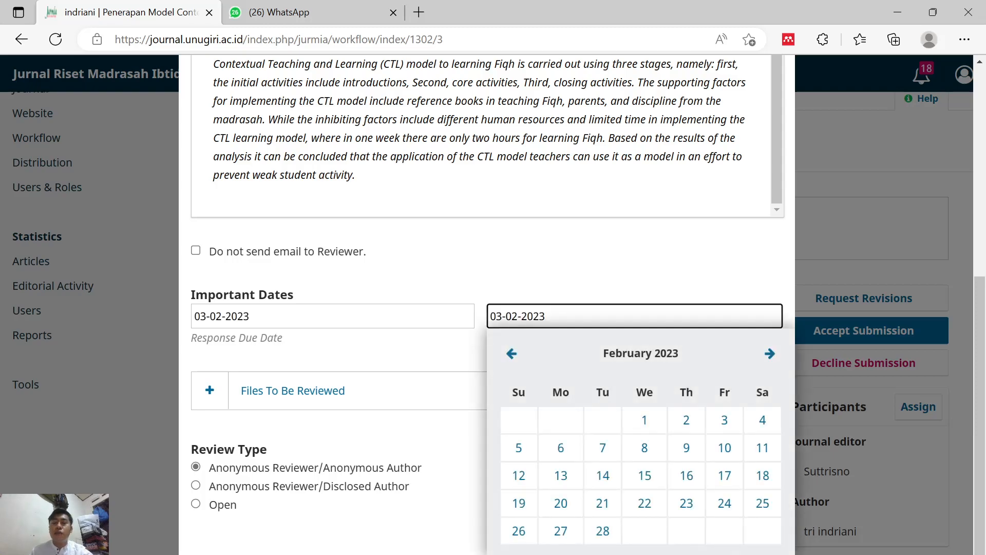
click(511, 354)
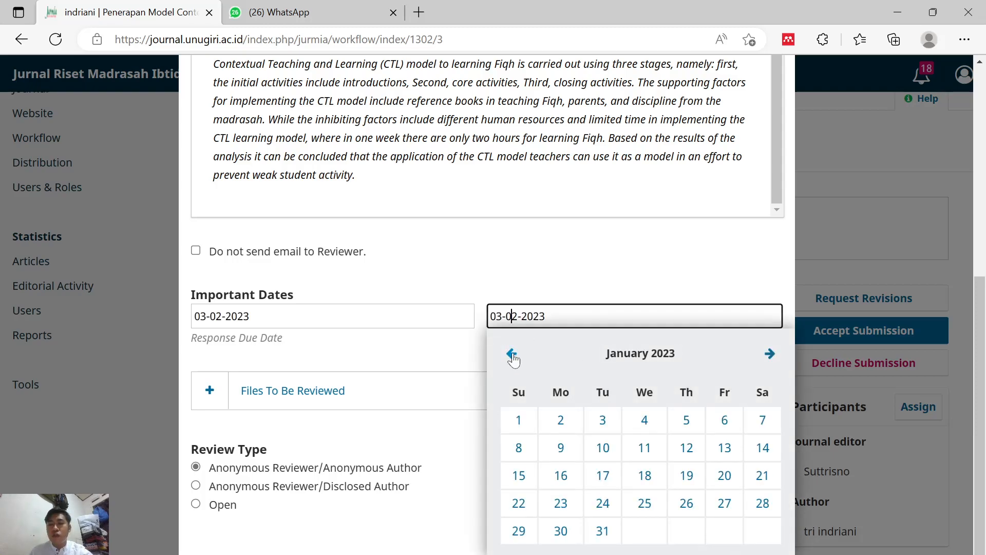
click(725, 457)
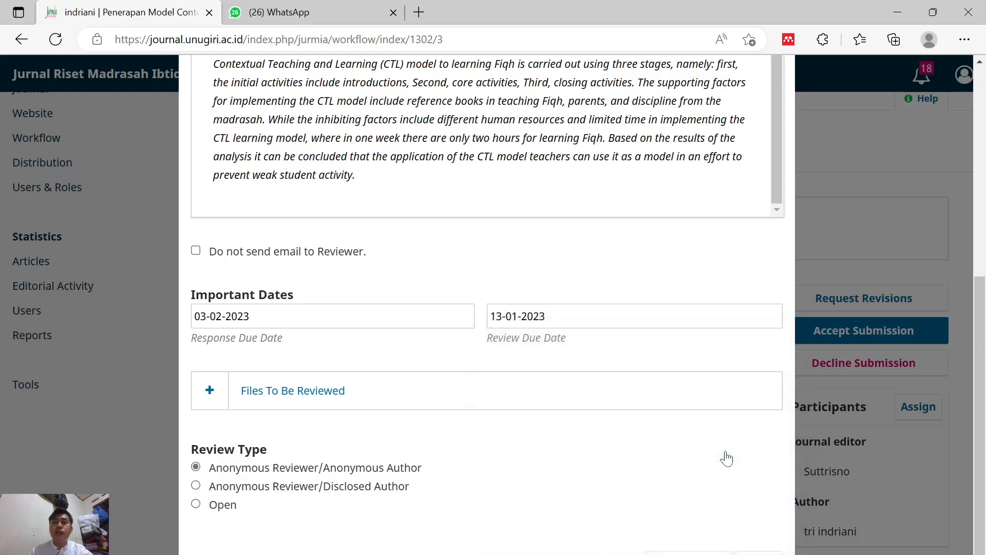
Include "Penerapan Model CTL Pembelajaran Fiqih MI.rtf" in the files to be reviewed and add the selected reviewer to the submission
click(253, 405)
click(233, 473)
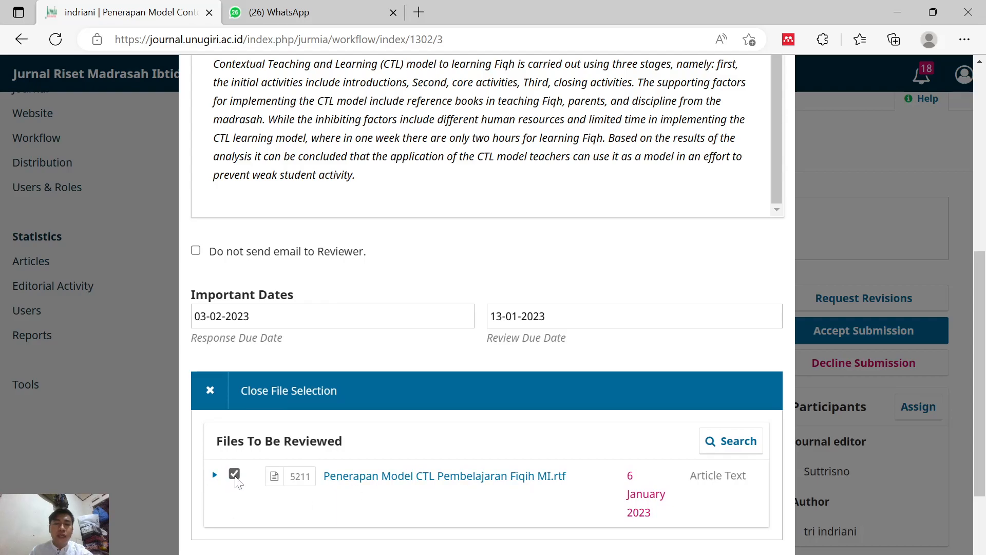
scroll(546, 398, down, 3)
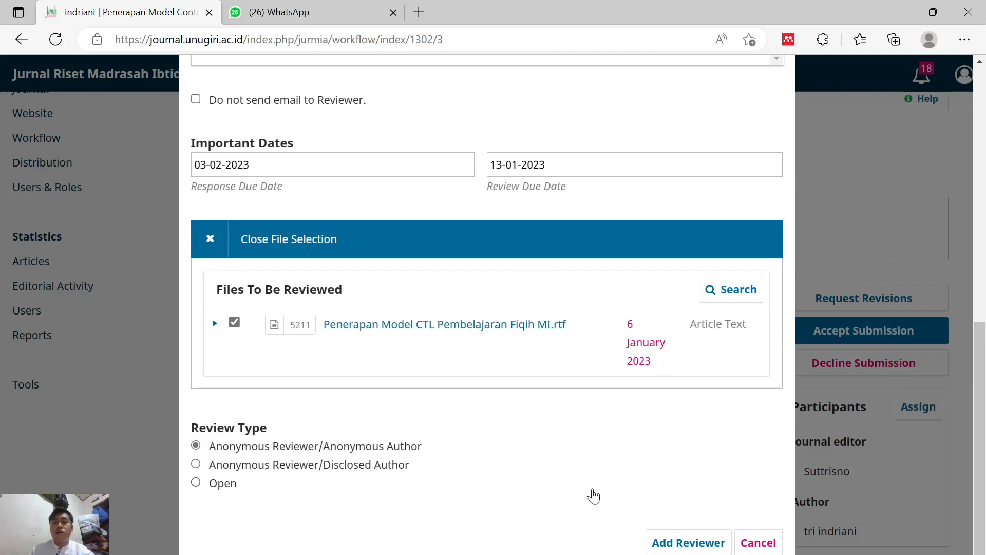
click(676, 546)
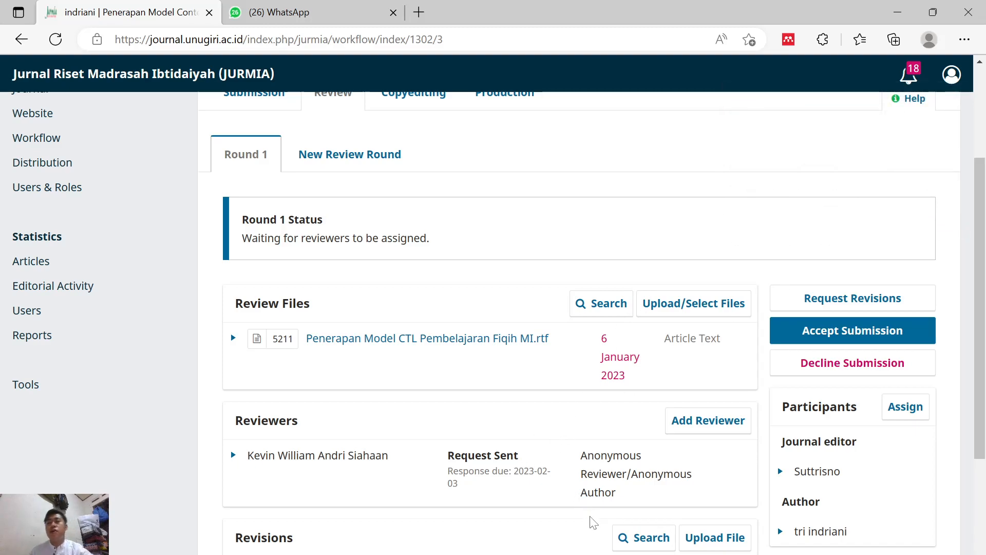
Examine the Review stage of the article, including the Round 1 status, the reviewer's request entry, Revisions and Review Discussions
scroll(590, 488, down, 3)
scroll(589, 487, up, 3)
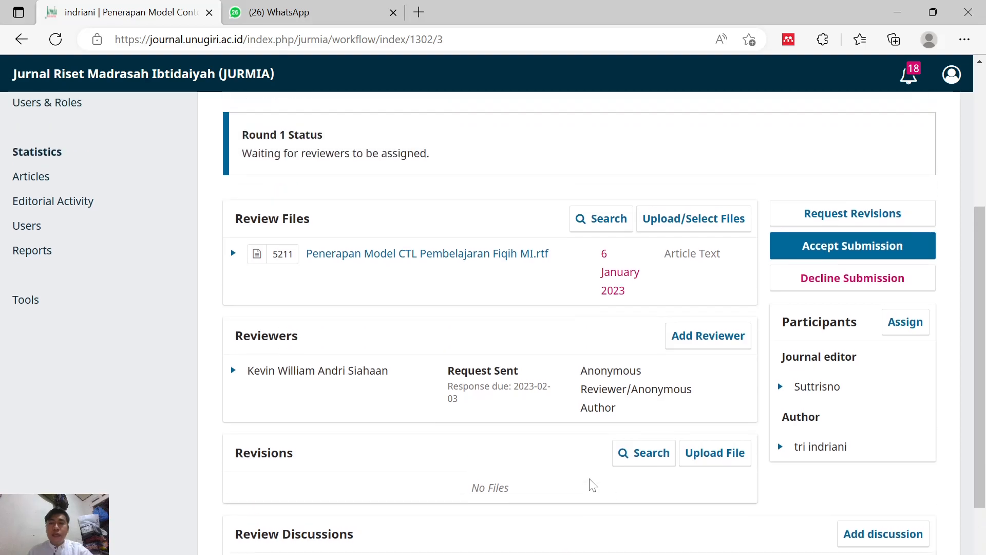
scroll(591, 483, down, 3)
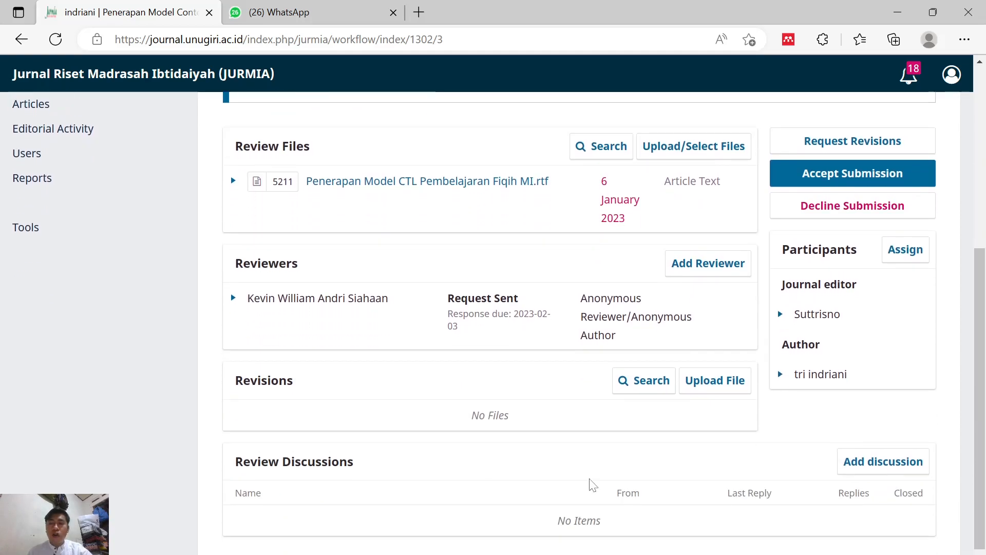
scroll(591, 485, down, 1)
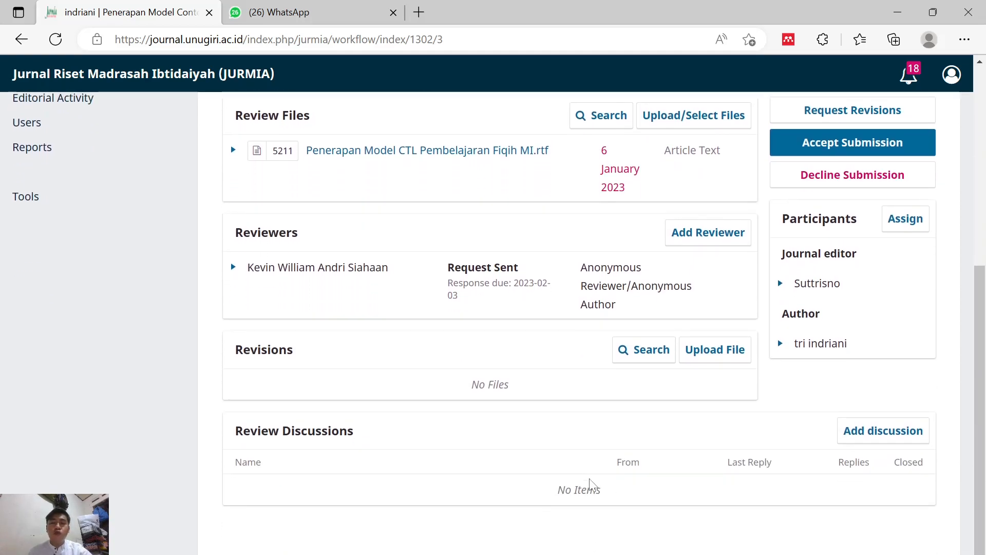
scroll(592, 485, up, 3)
scroll(591, 485, up, 4)
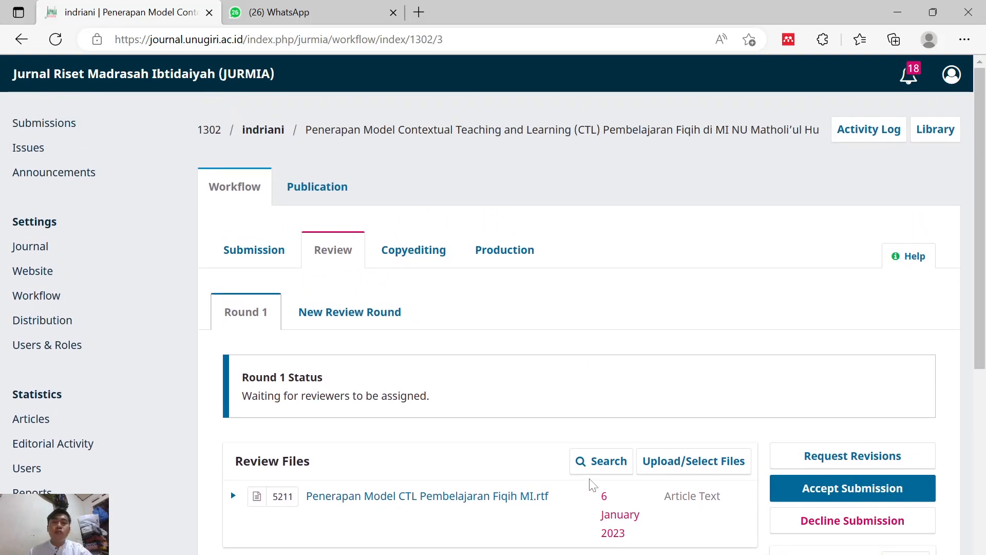
scroll(592, 484, down, 3)
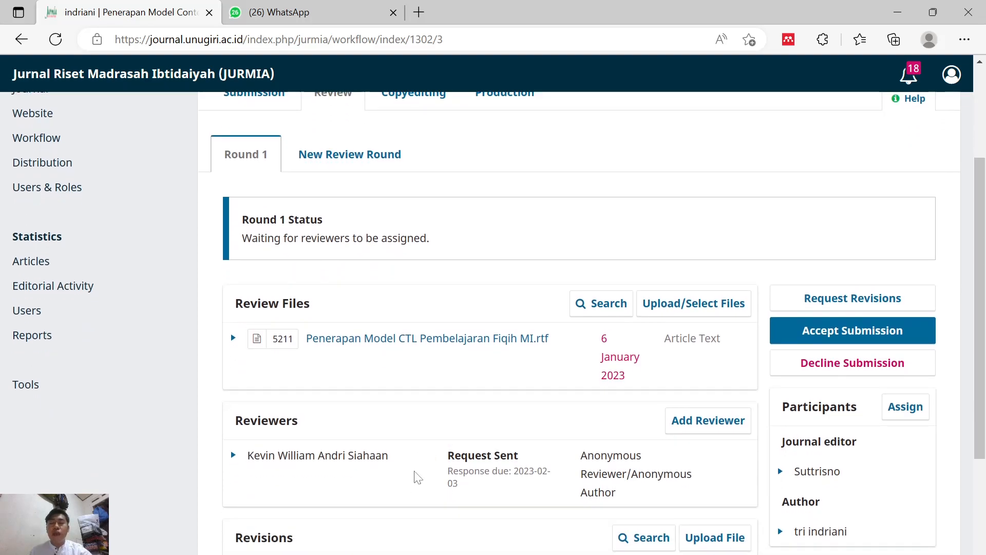
scroll(434, 478, down, 1)
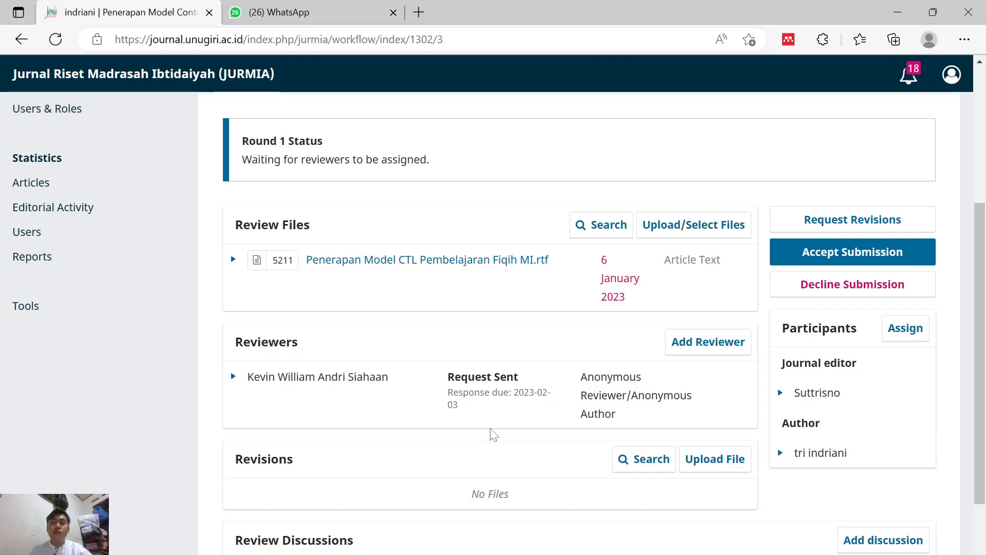
Look over the article's Round 1 review page again, from the workflow stages down to its files, reviewers, revisions and discussions
scroll(493, 434, down, 1)
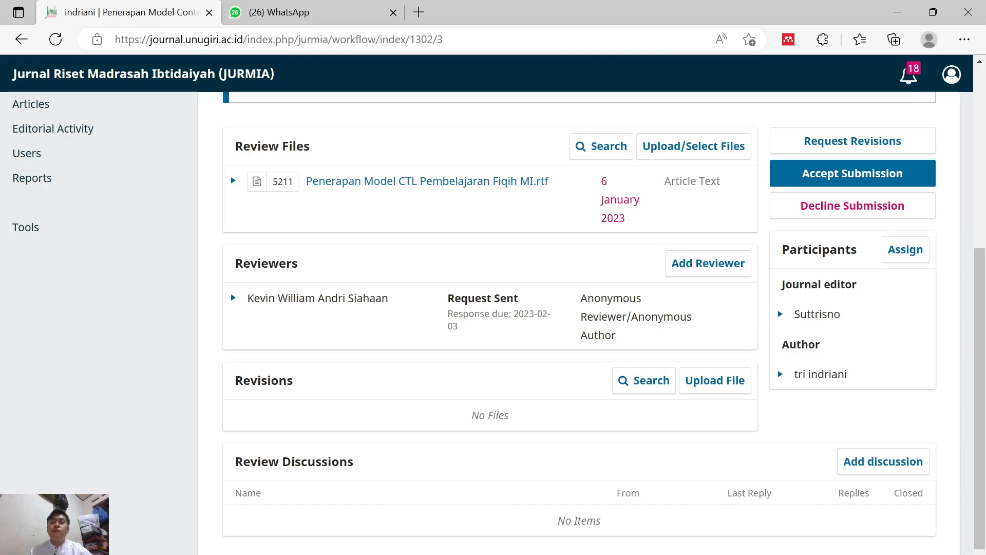
scroll(579, 321, up, 3)
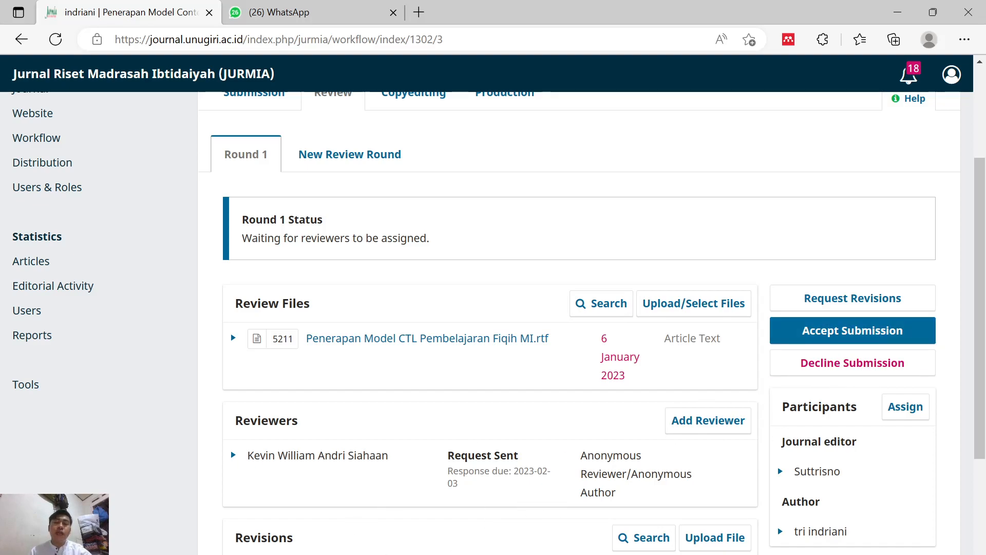
scroll(230, 488, up, 3)
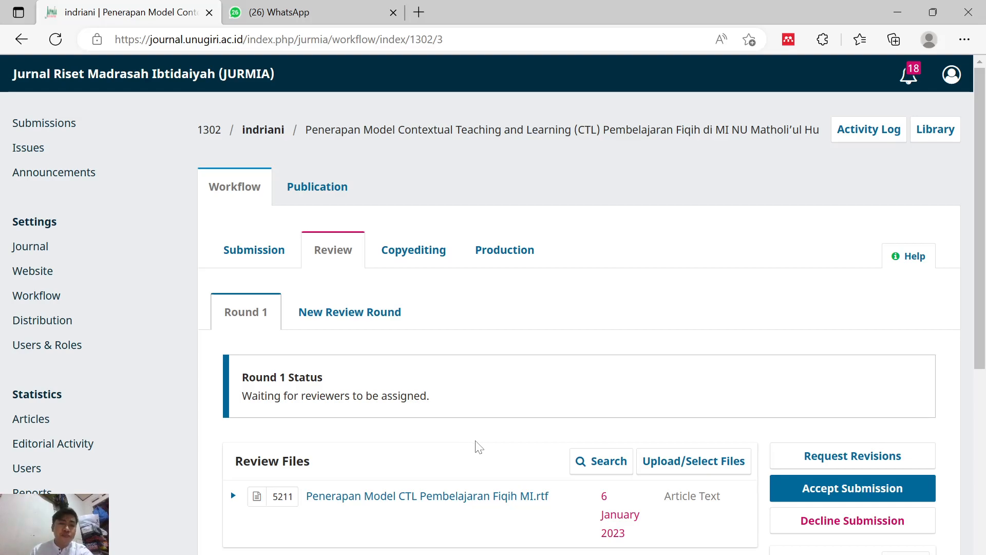
scroll(475, 452, down, 3)
scroll(477, 465, up, 3)
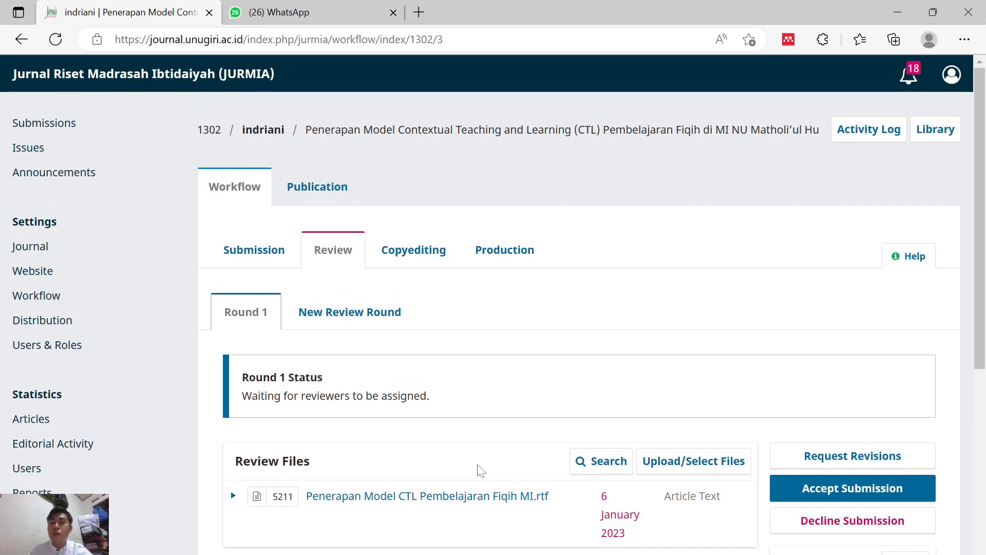
scroll(477, 470, down, 3)
scroll(478, 470, up, 3)
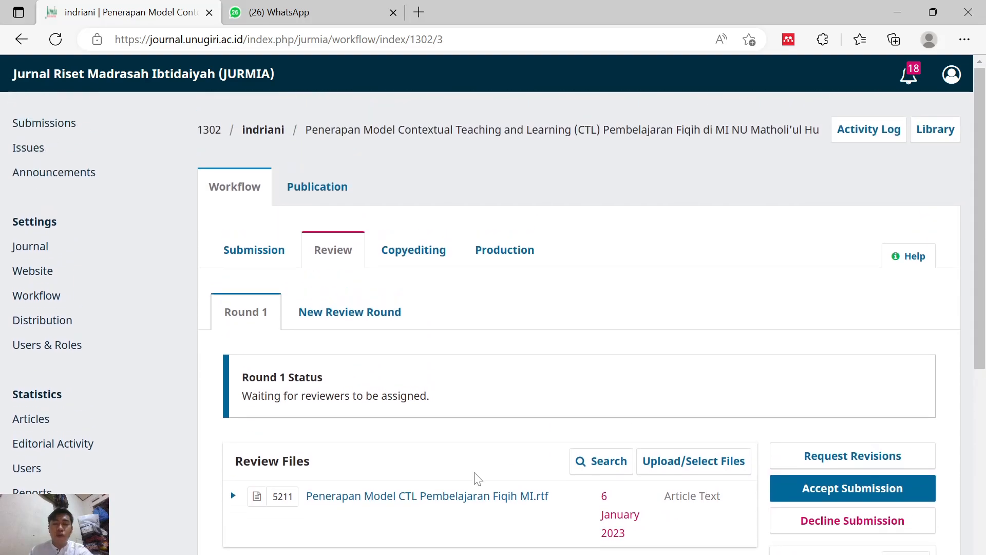
scroll(477, 478, down, 2)
scroll(479, 478, down, 2)
scroll(479, 478, up, 3)
scroll(478, 478, down, 2)
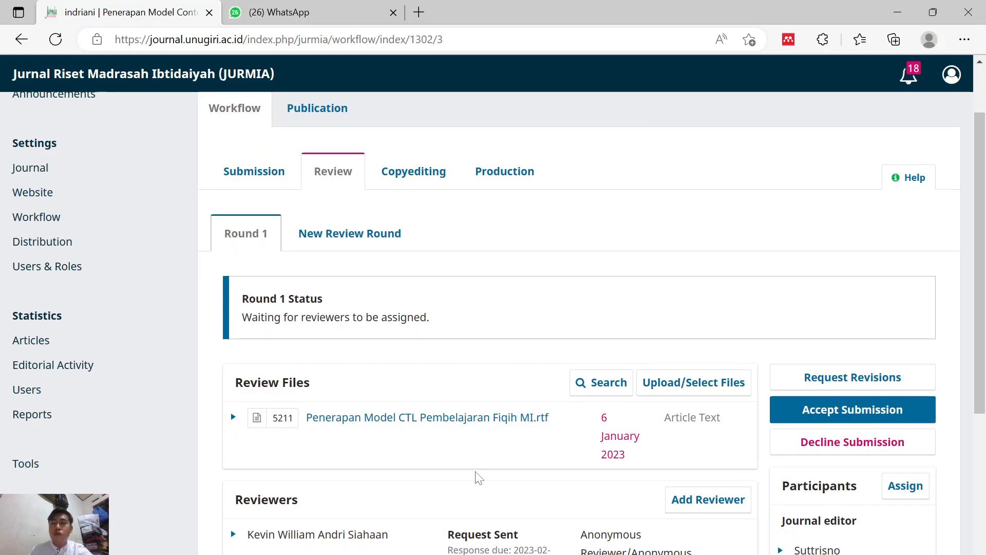
scroll(478, 477, up, 2)
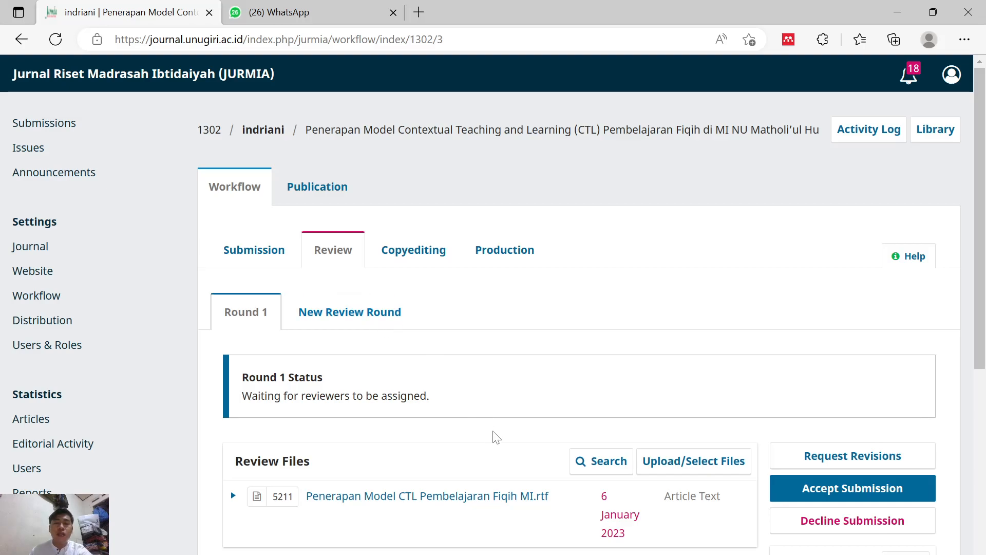
scroll(494, 437, down, 2)
scroll(495, 436, up, 2)
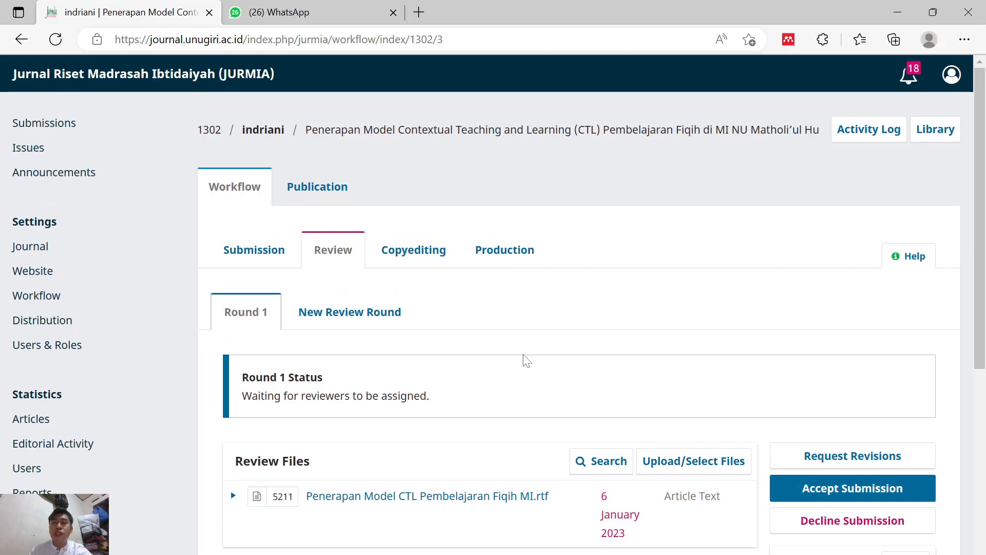
Open the copyediting-stage article "Pengaruh Teams Games Tournament Berbantuan Media Sticky No..." from the list of all active submissions
click(49, 128)
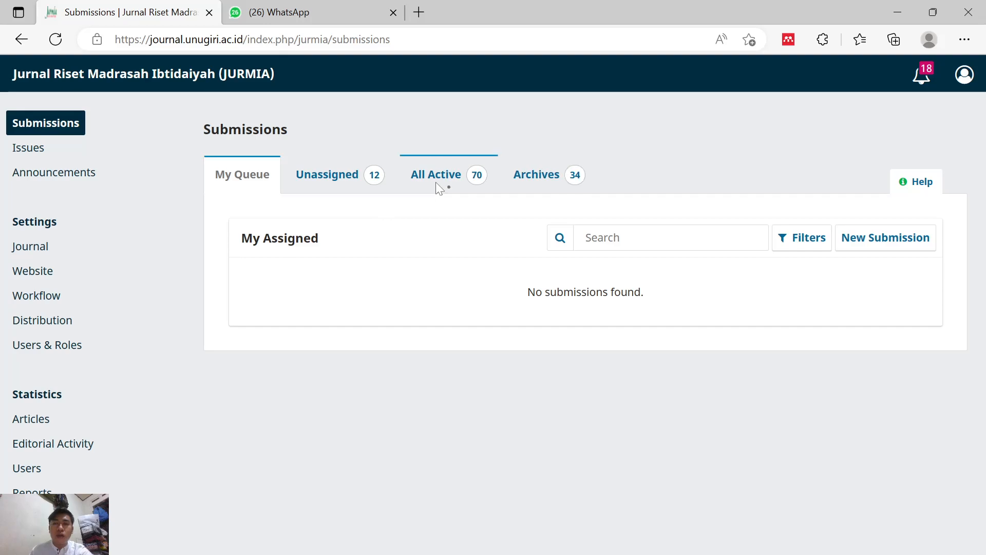
click(436, 184)
scroll(688, 354, down, 15)
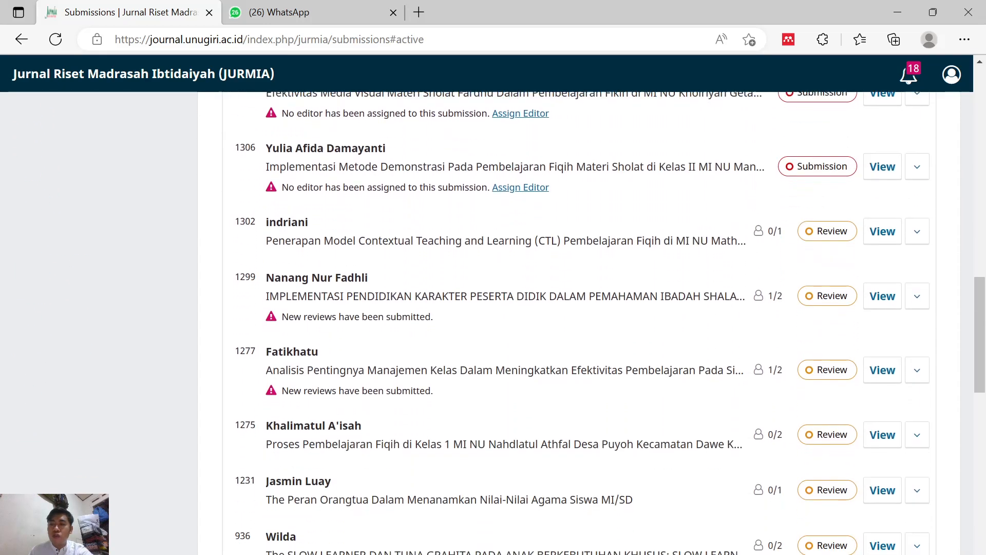
scroll(688, 354, down, 9)
click(895, 376)
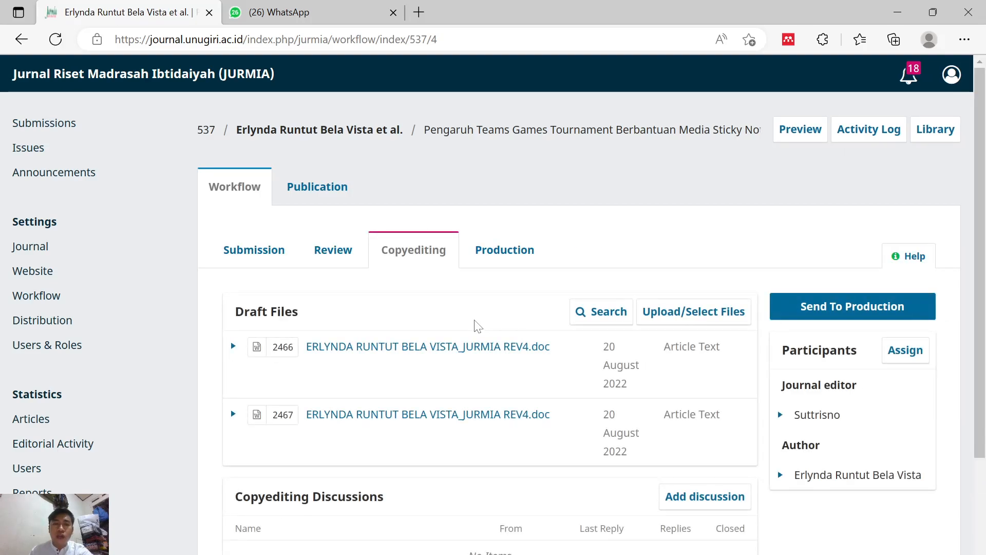
Examine this article's Review stage at Round 3, including its status, review files, reviewers, revisions and discussions
click(335, 256)
scroll(590, 341, down, 1)
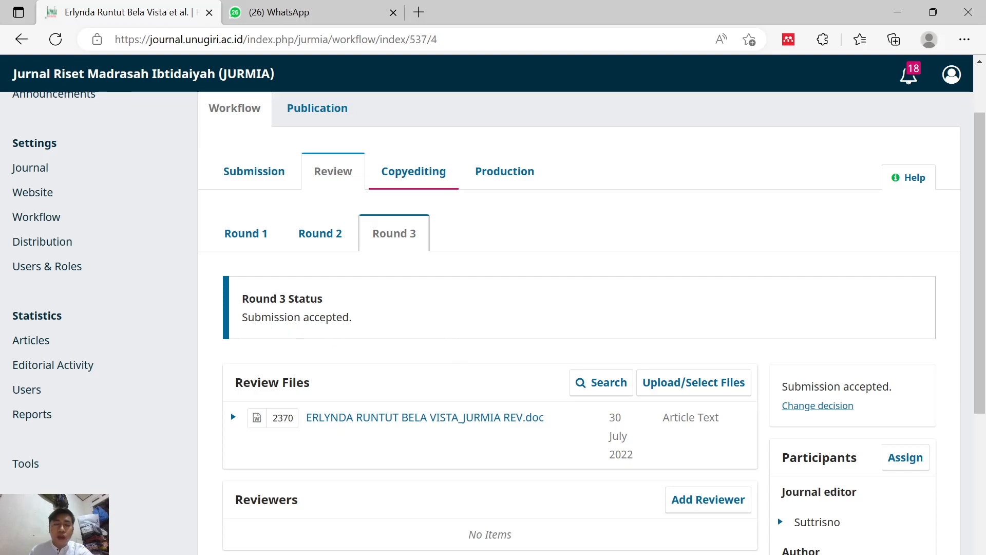
scroll(414, 349, down, 3)
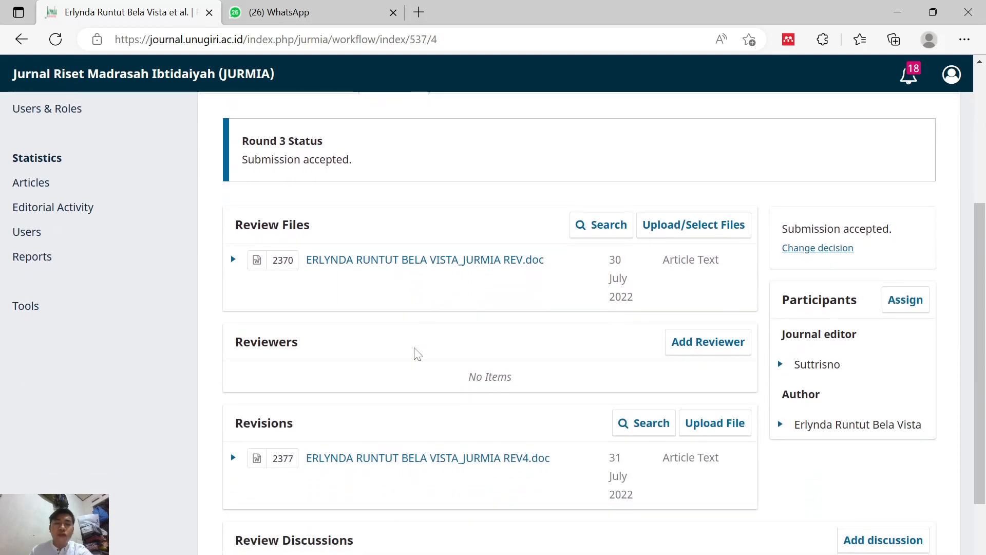
scroll(417, 354, down, 1)
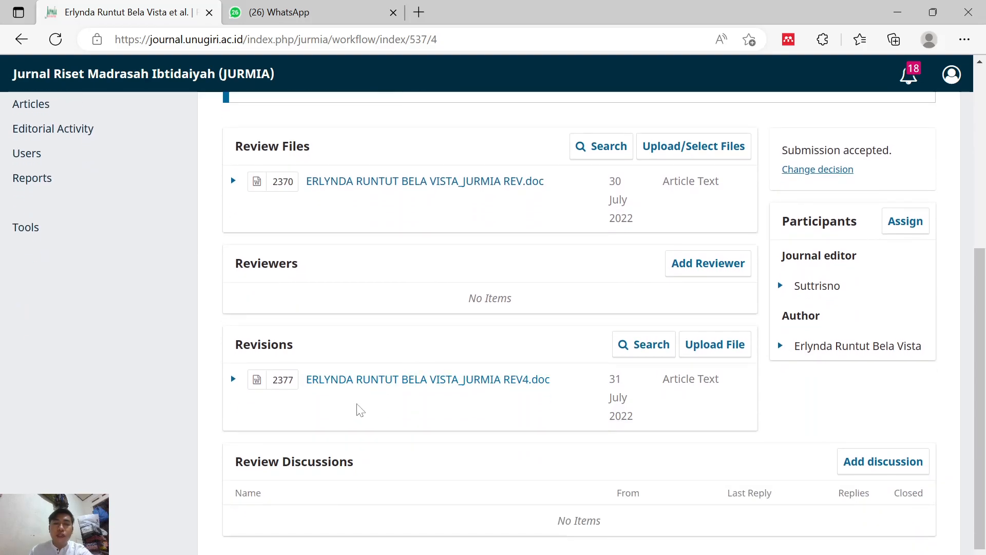
scroll(460, 397, down, 1)
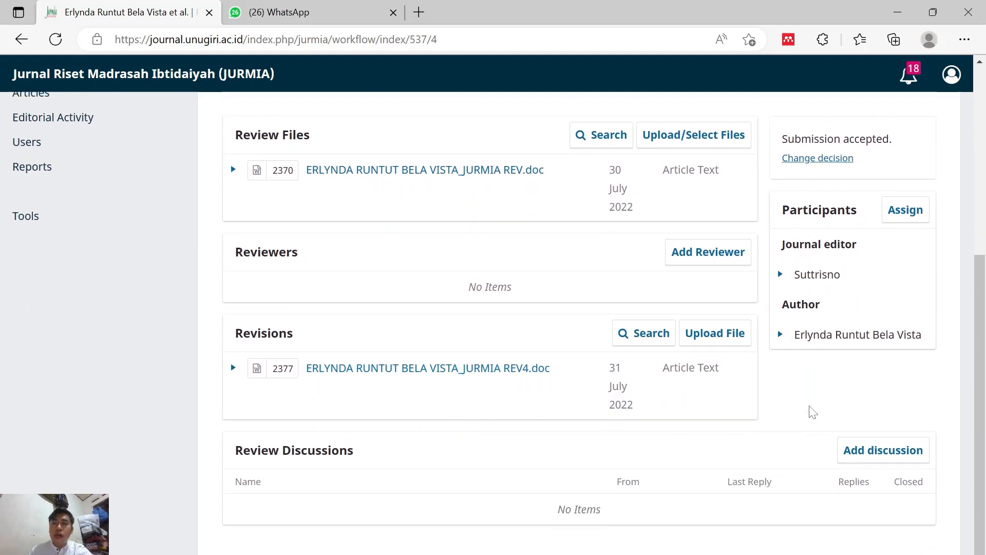
scroll(810, 409, up, 3)
scroll(749, 409, up, 2)
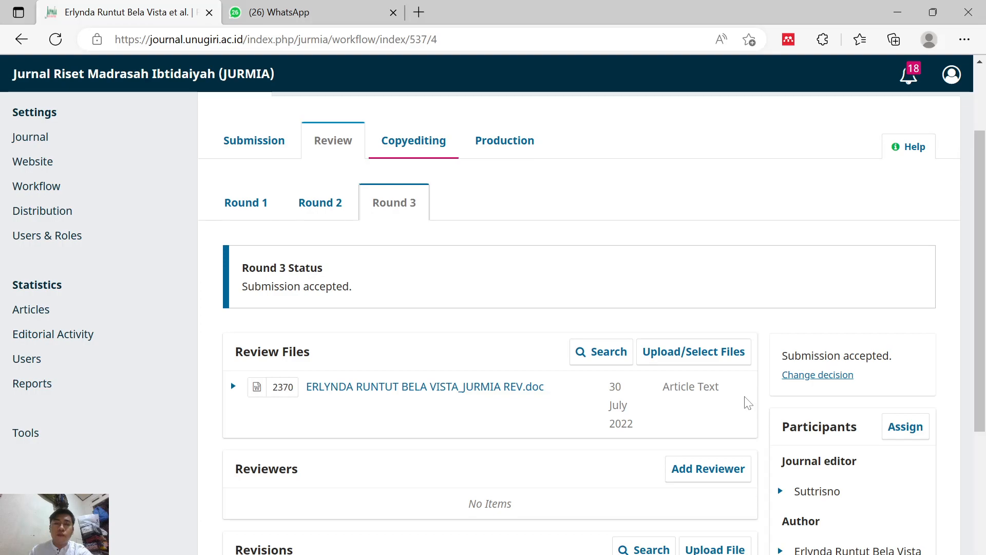
scroll(748, 402, up, 2)
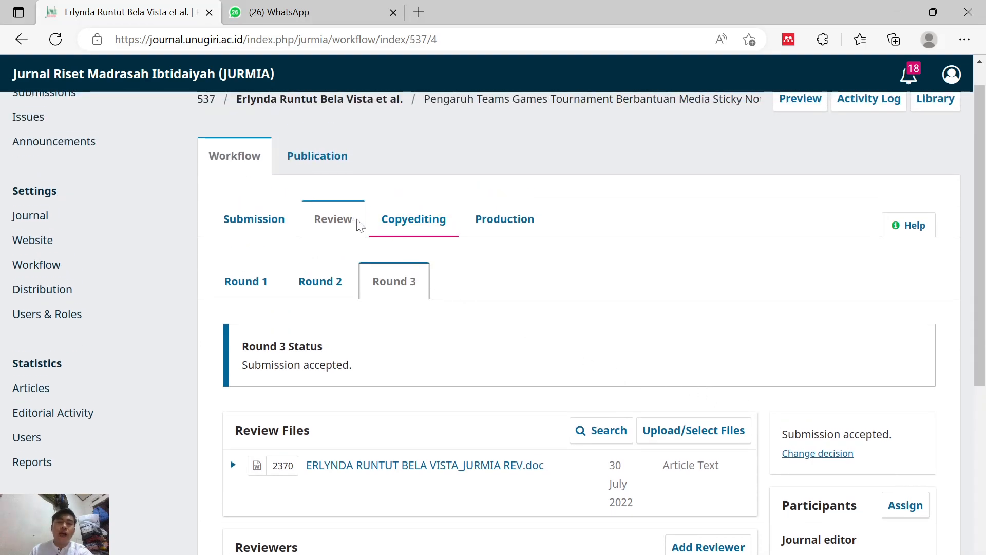
Examine the article's draft files, discussions and Copyedited section in the Copyediting stage, and view the journal's future issues
click(409, 231)
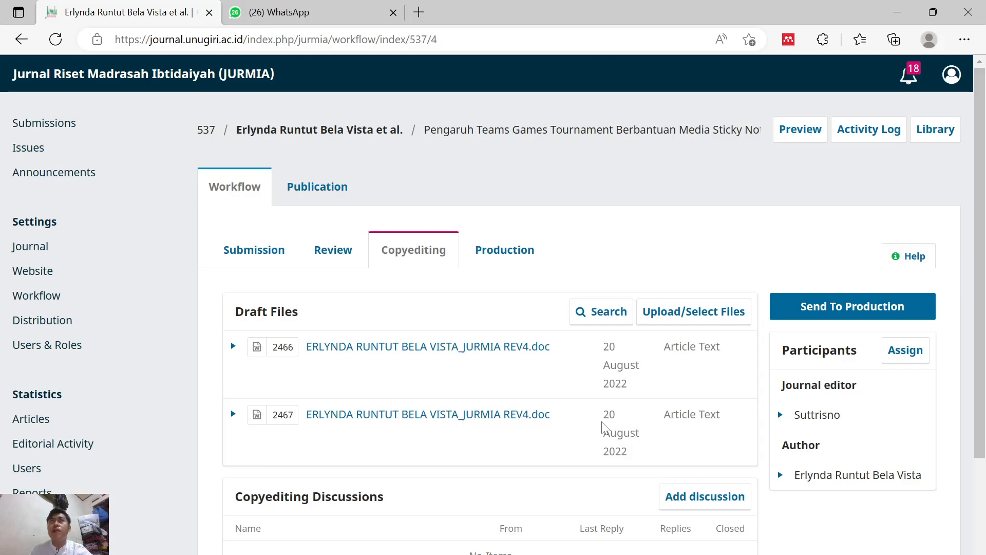
scroll(602, 426, down, 3)
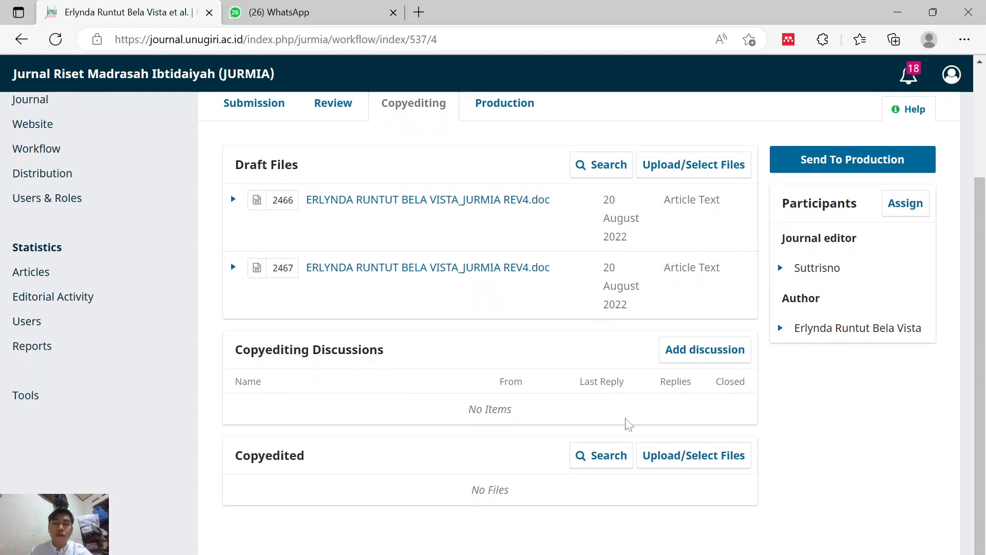
drag(235, 455, 334, 447)
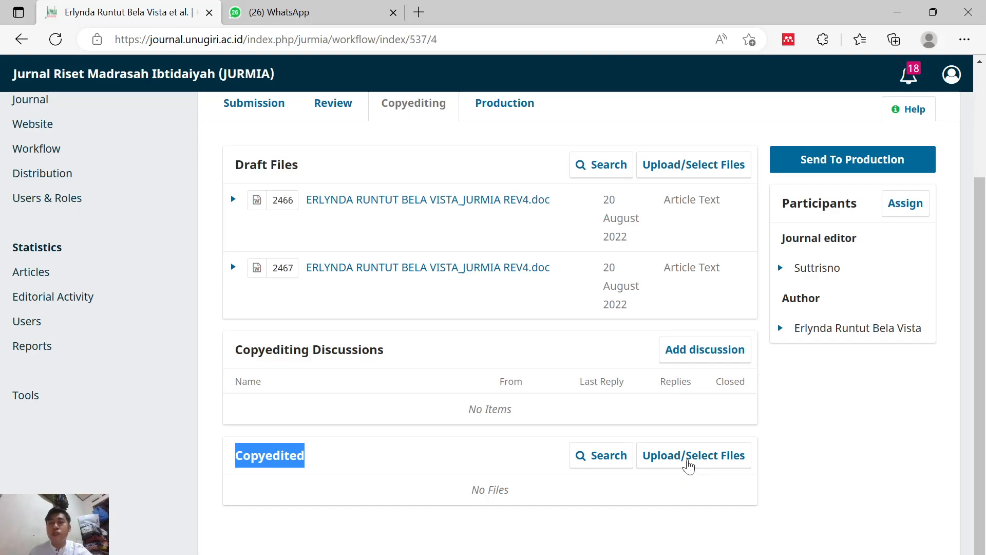
scroll(689, 464, up, 3)
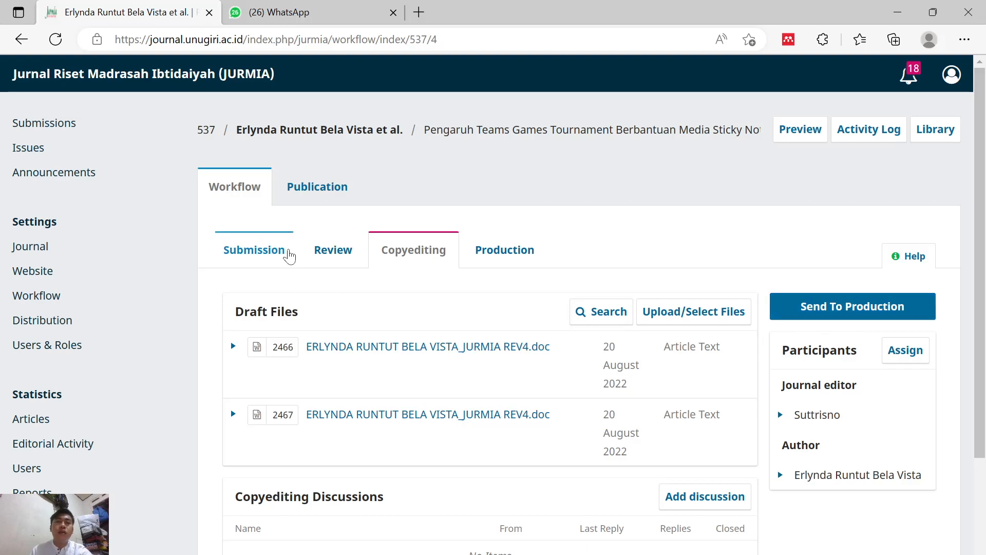
click(28, 147)
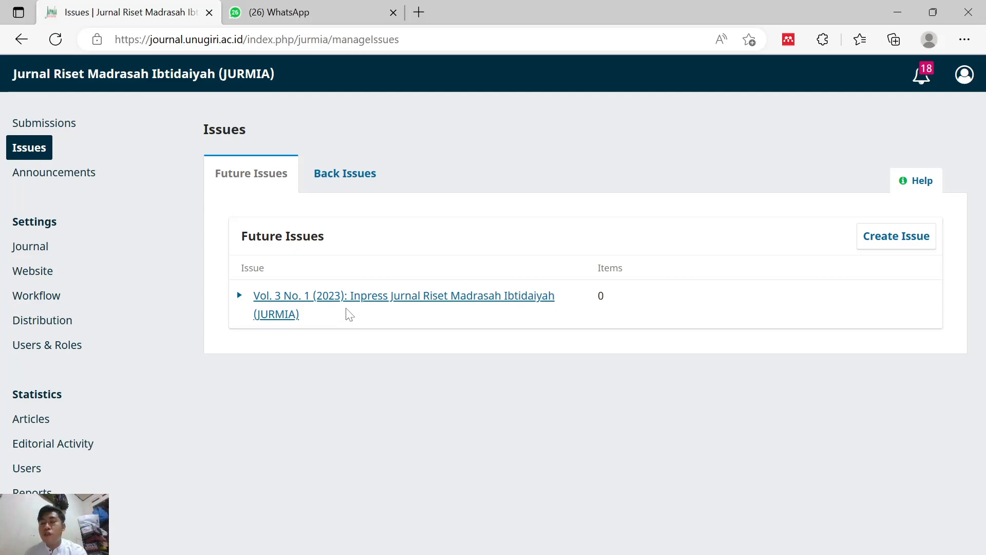
Return to the submissions and browse the unassigned ones down to the last entry
click(54, 126)
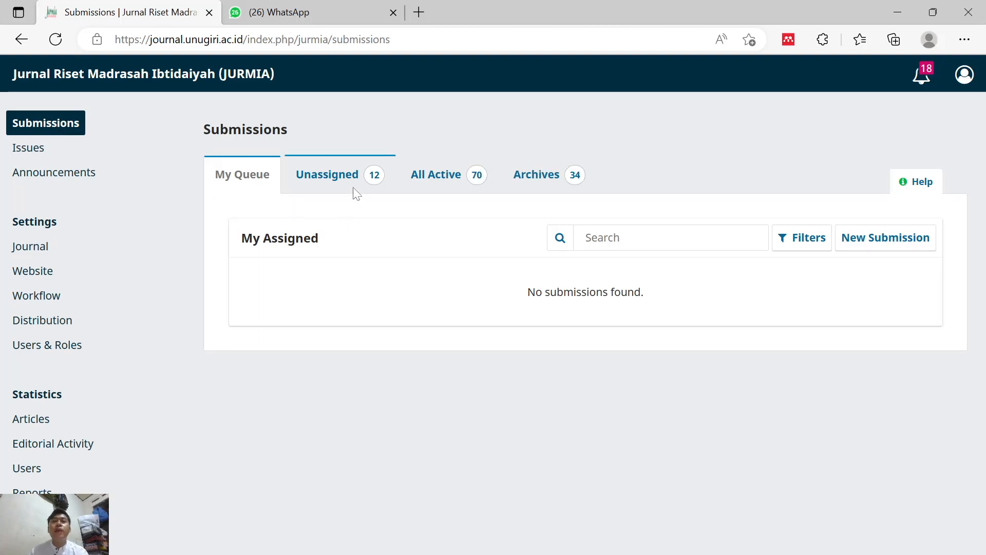
click(356, 191)
scroll(579, 403, down, 10)
scroll(579, 402, down, 2)
scroll(576, 403, up, 12)
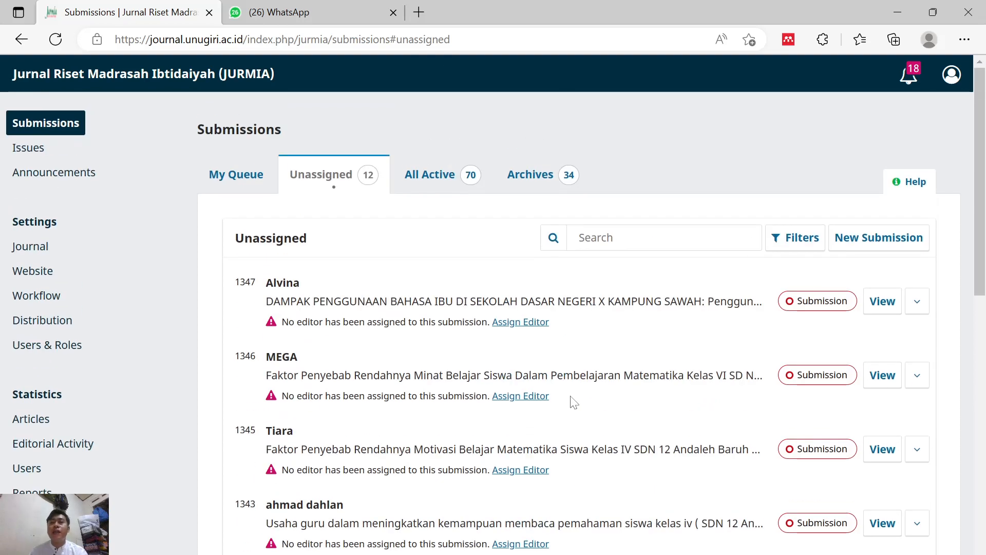
scroll(574, 402, down, 10)
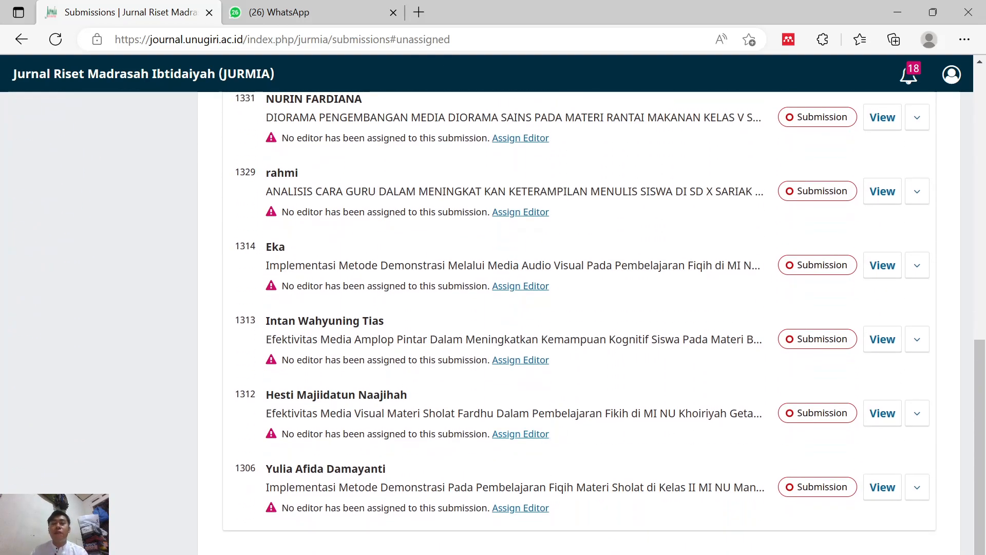
Assign the first listed journal editor to the last unassigned submission, "Implementasi Metode Demonstrasi Pada Pembelajaran Fiqih Materi Sholat"
click(509, 510)
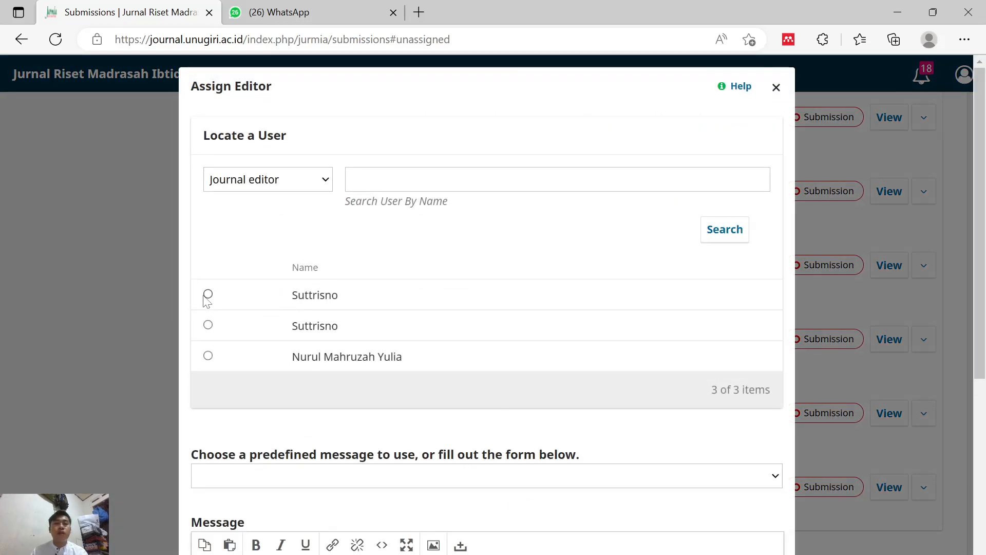
click(208, 294)
scroll(517, 418, down, 6)
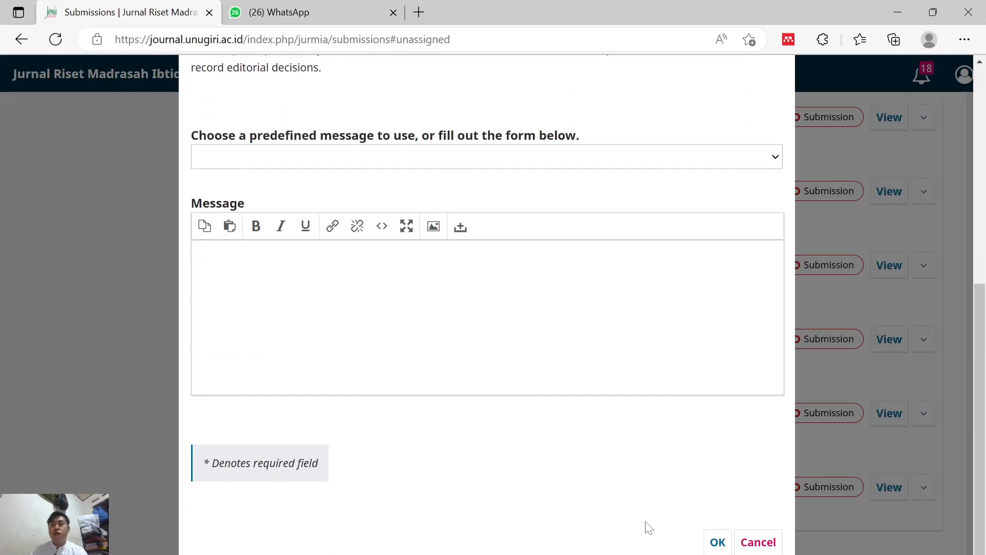
click(715, 545)
Open the newly assigned submission and send its file "JURNAL JURMIA FIQIH.docx" to the review stage
click(885, 492)
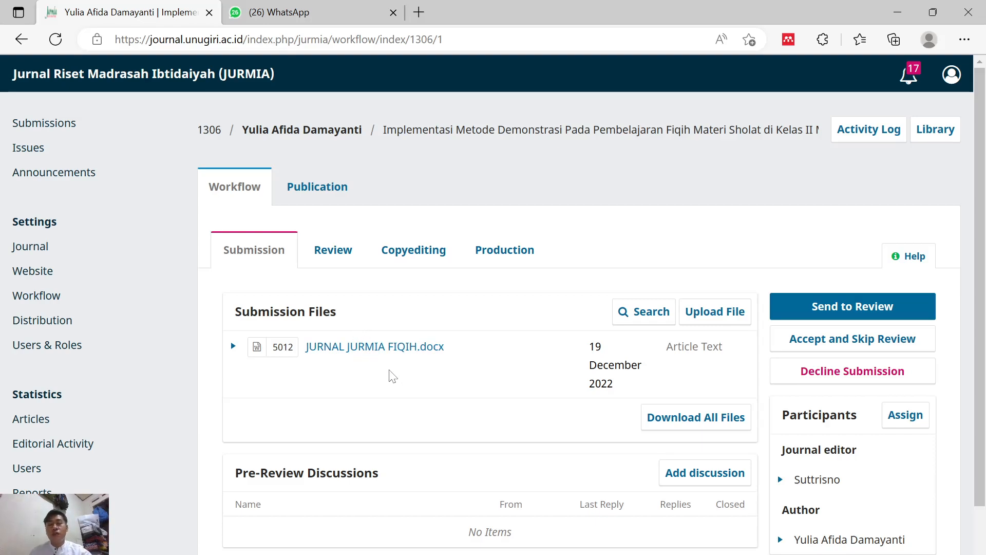
scroll(391, 375, down, 1)
scroll(390, 375, up, 1)
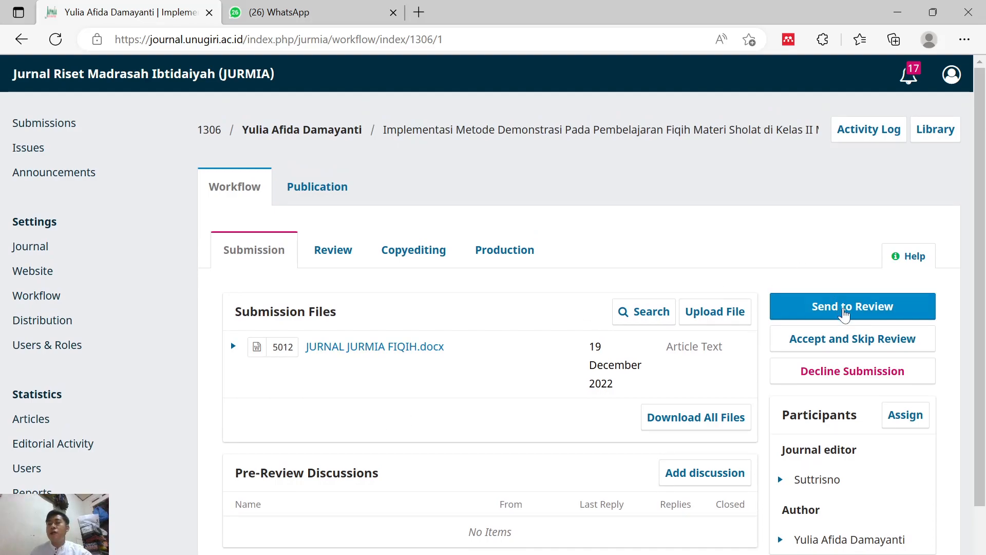
click(844, 307)
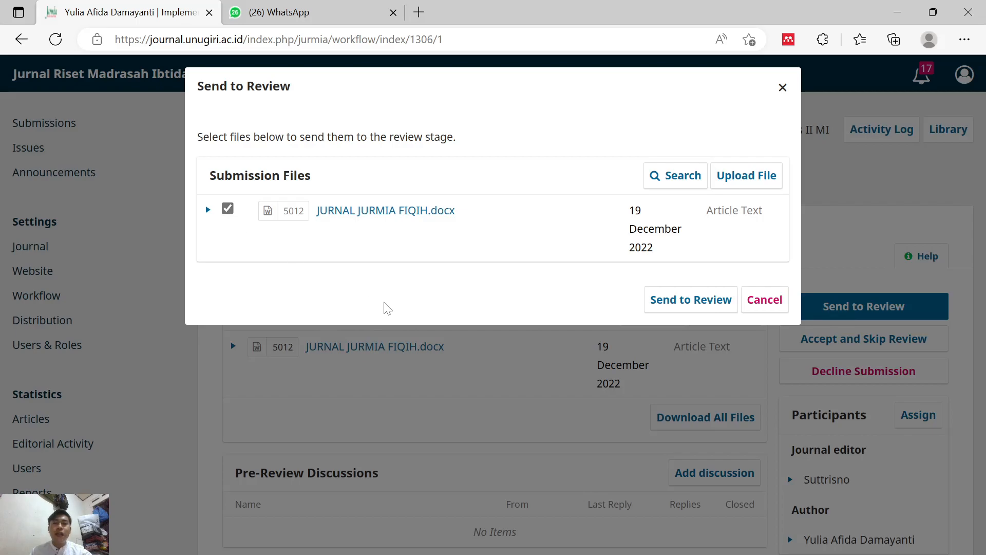
click(667, 299)
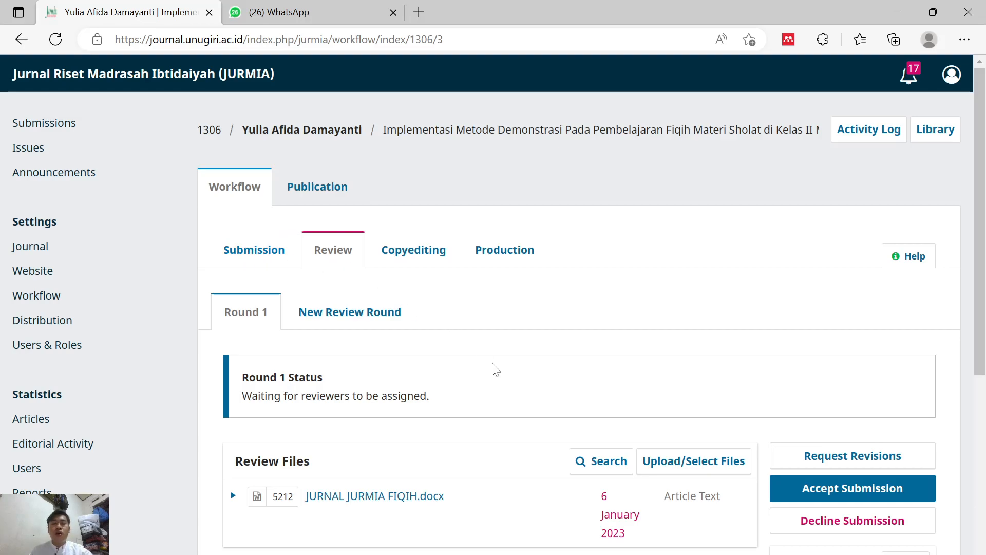
Start adding a reviewer to review round 1 and select the reviewer from STIT Al-Fattah
scroll(493, 368, down, 5)
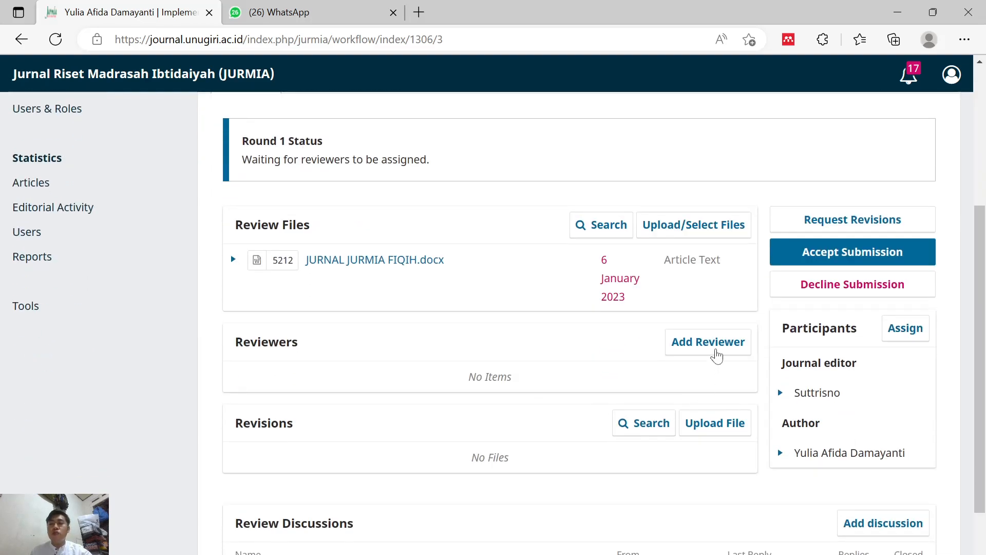
click(715, 349)
scroll(429, 405, down, 1)
scroll(430, 405, down, 15)
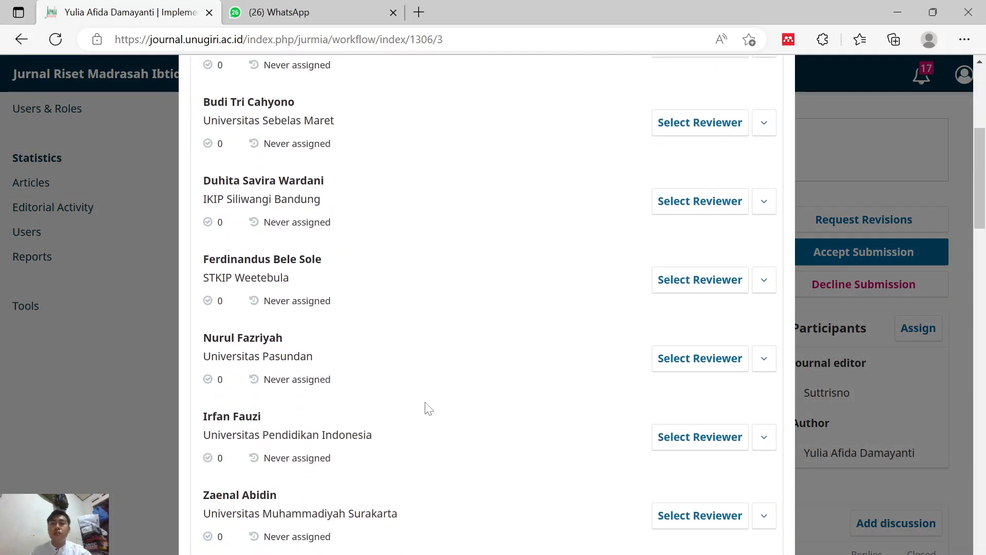
scroll(430, 409, down, 4)
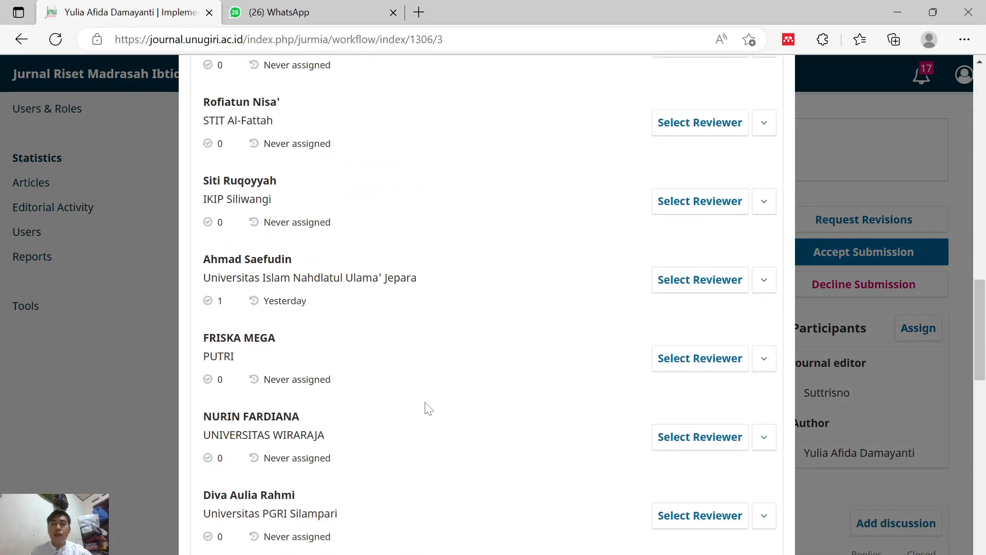
scroll(434, 397, up, 4)
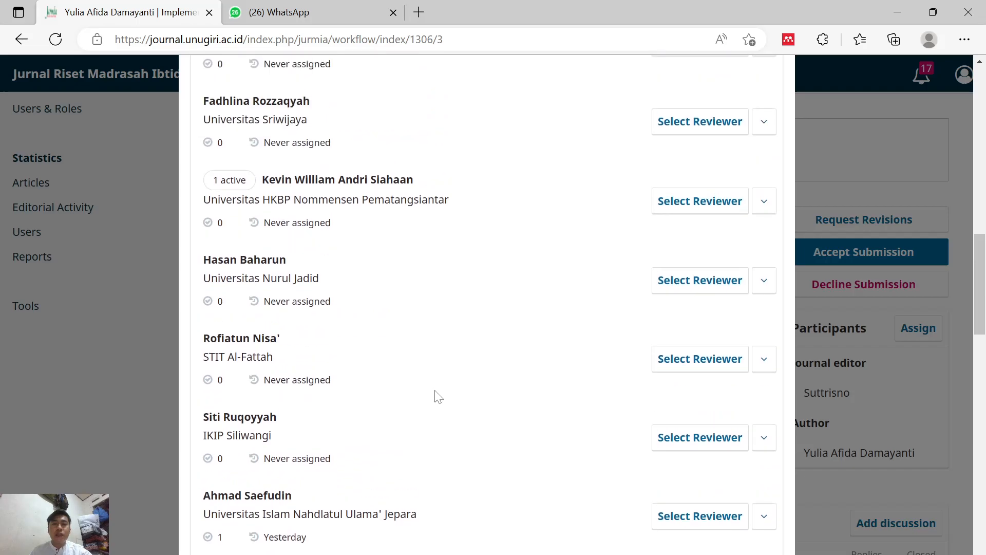
click(670, 367)
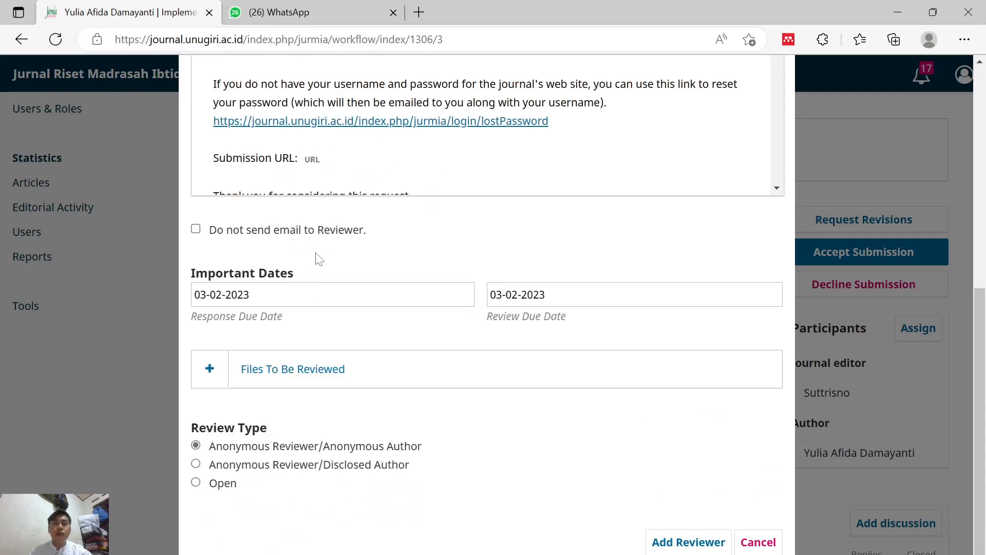
Set the review due date to 13-01-2023, check the files to be reviewed and add the reviewer with anonymous reviewer/anonymous author review
click(647, 296)
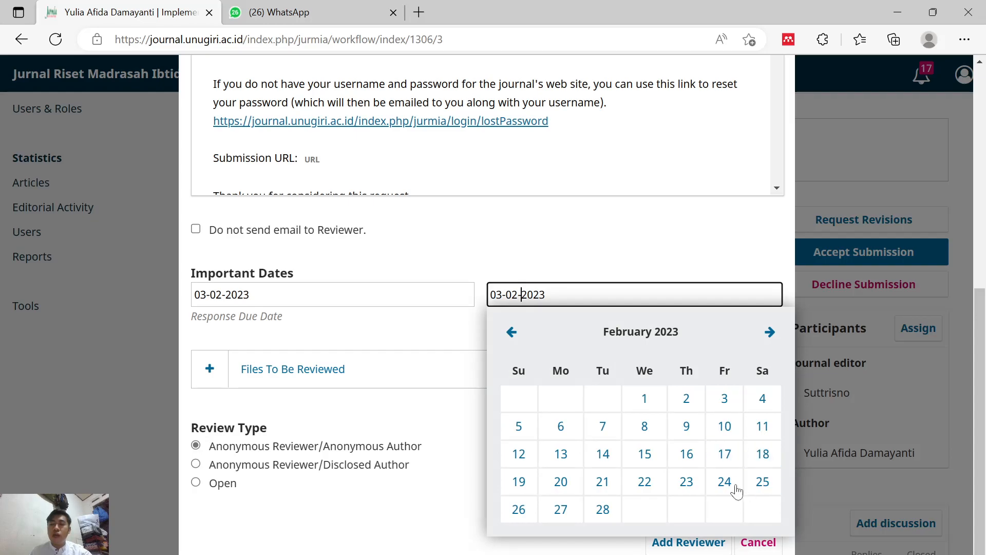
click(513, 339)
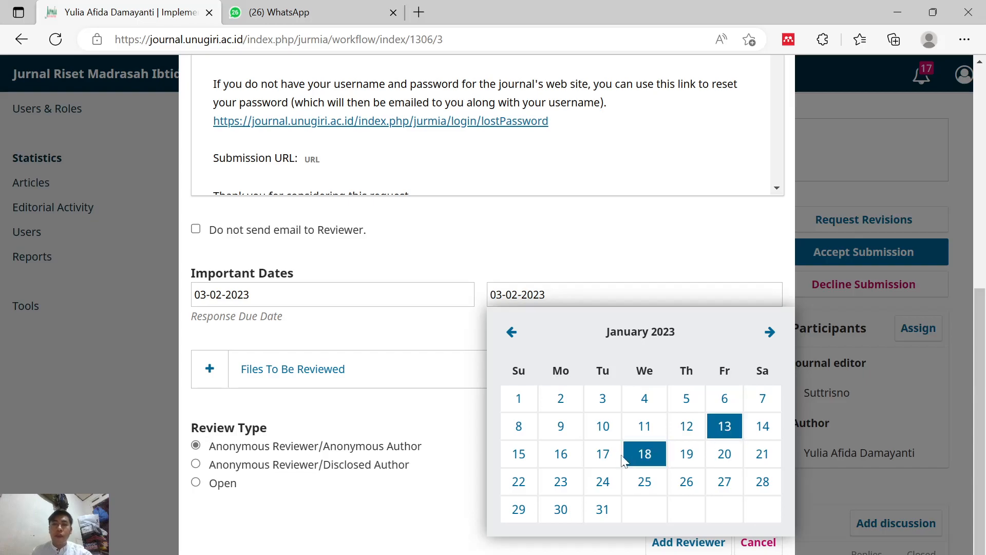
click(724, 425)
click(313, 378)
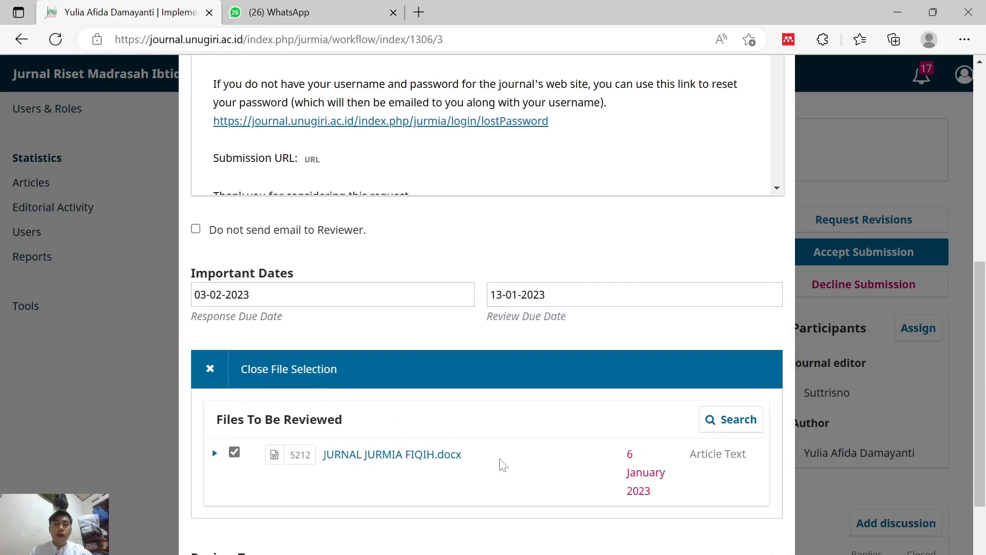
scroll(463, 513, down, 2)
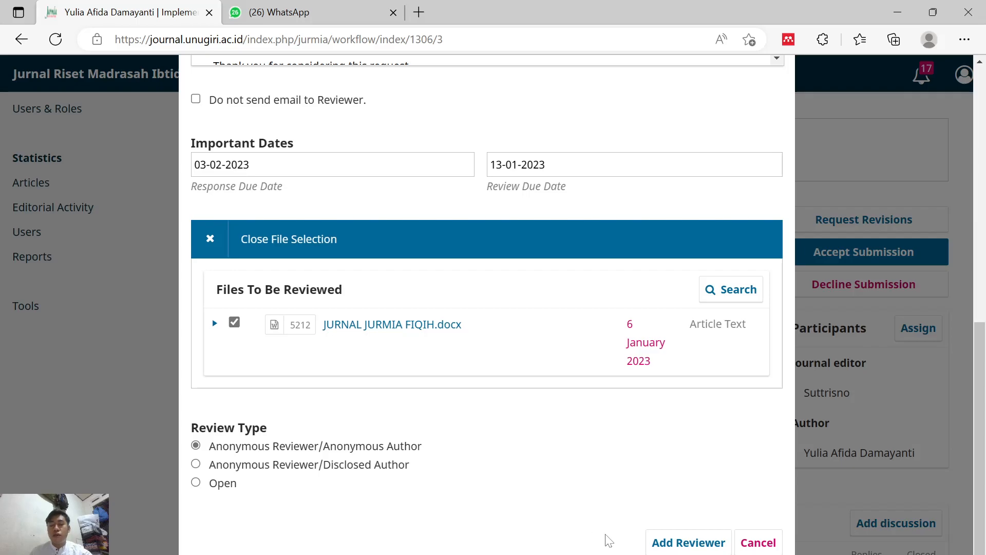
click(688, 547)
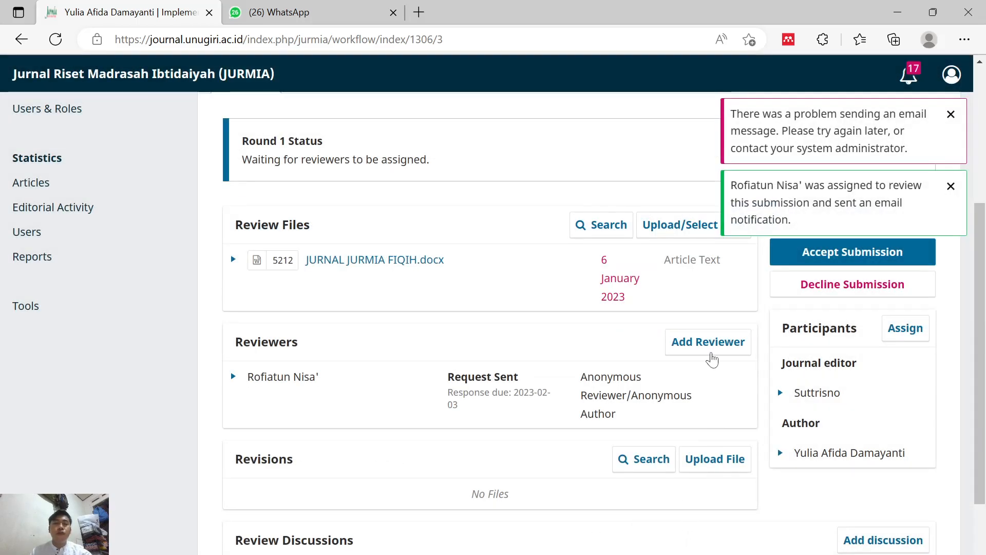
Start adding another reviewer and select the one from Universitas Negeri Surabaya on the second page of the reviewer list
click(710, 348)
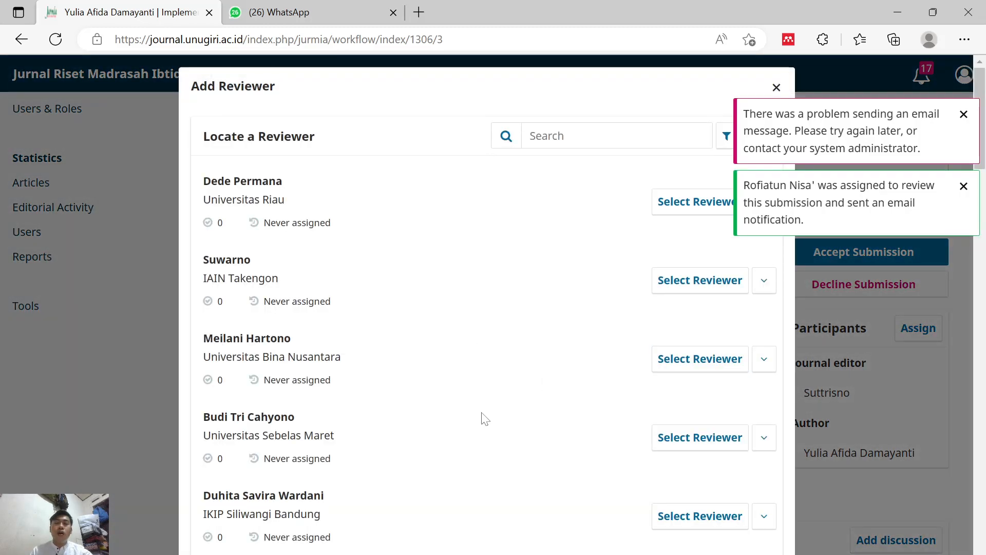
scroll(480, 402, down, 15)
scroll(482, 444, down, 15)
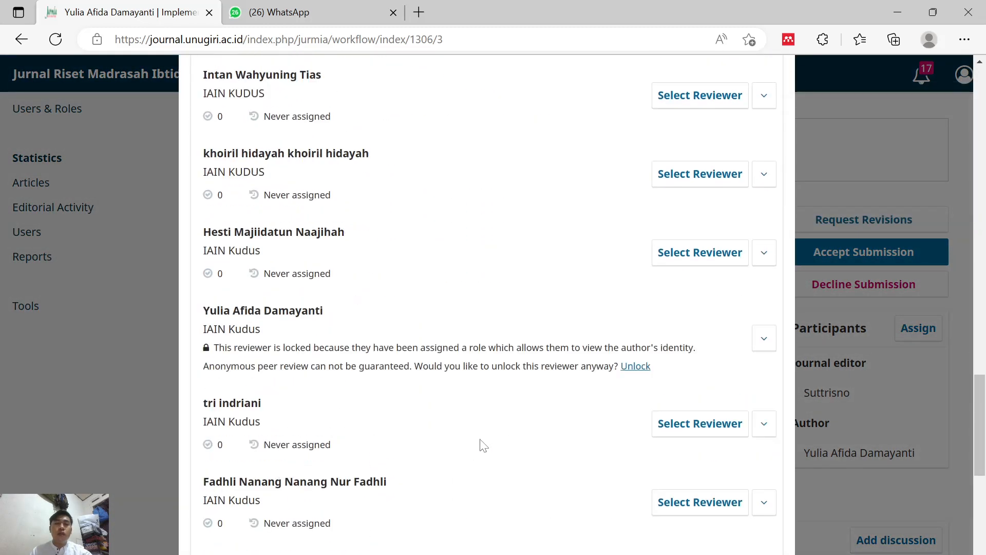
click(490, 485)
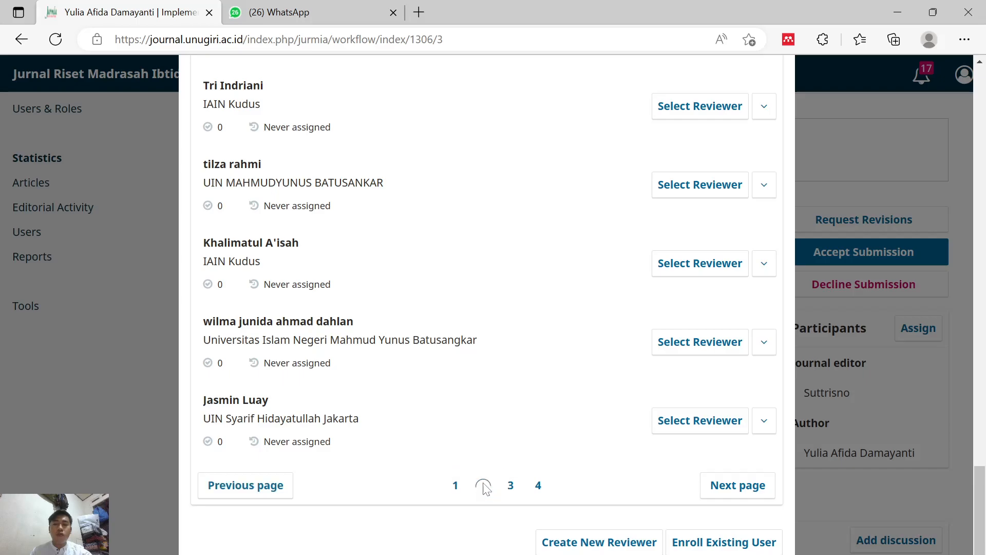
scroll(413, 321, up, 5)
scroll(426, 337, up, 1)
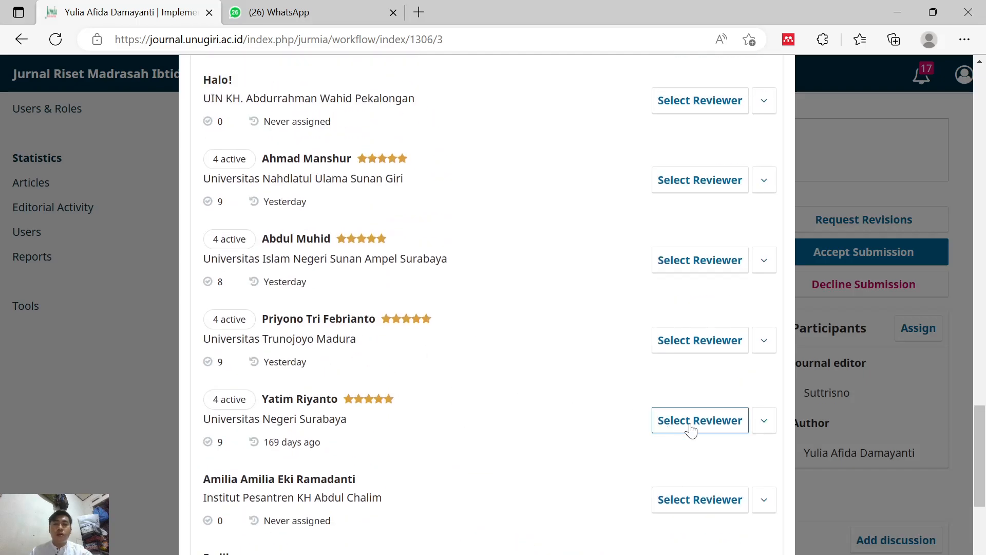
click(706, 431)
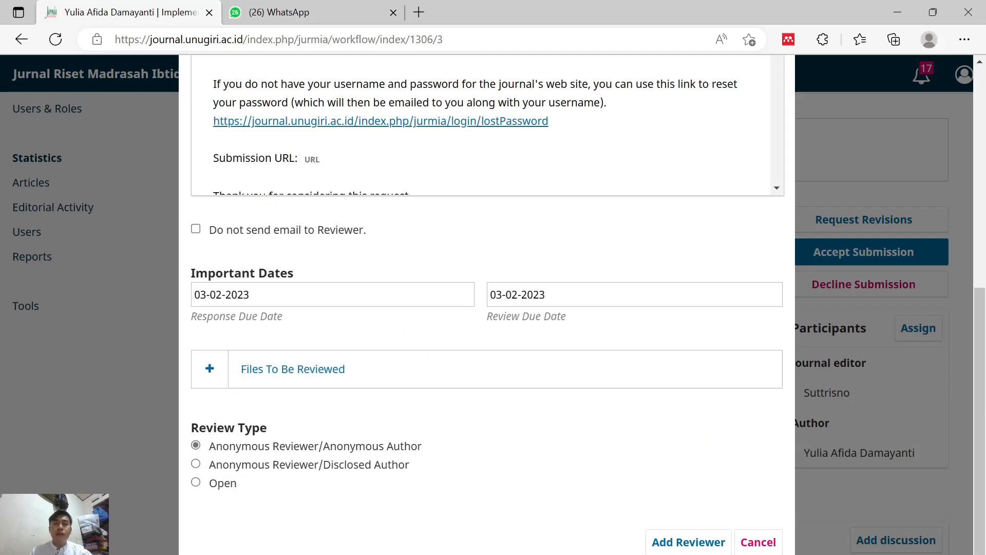
Check the second reviewer's files to be reviewed and add the reviewer, keeping the default due dates and anonymous reviewer/anonymous author type
scroll(480, 405, up, 1)
scroll(430, 401, down, 1)
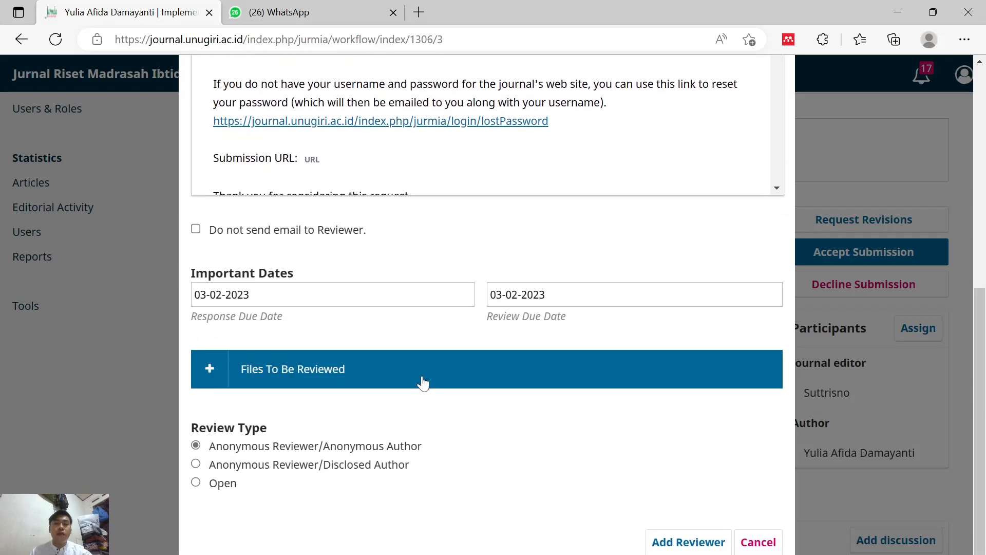
click(422, 383)
scroll(653, 545, down, 2)
click(675, 548)
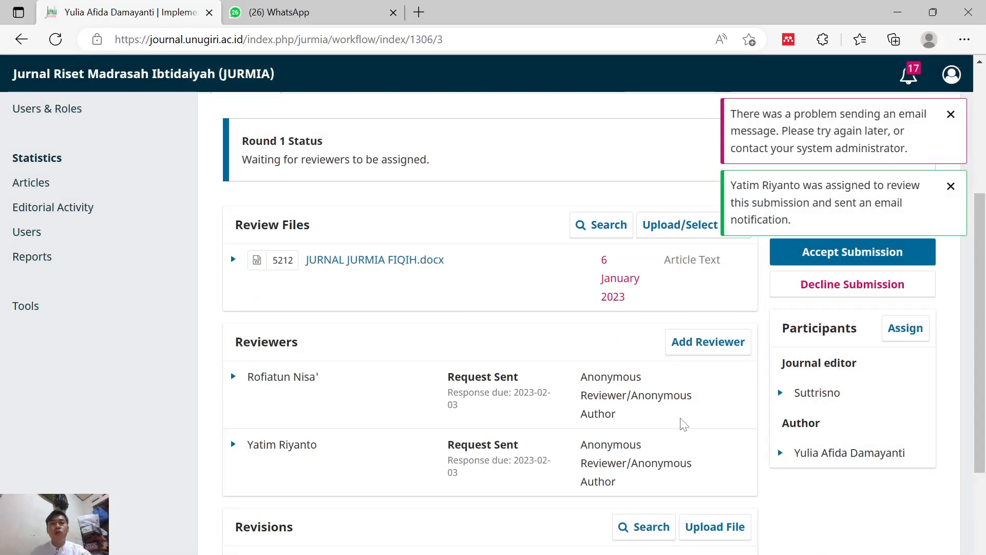
Examine the round 1 status, the review files, the assigned reviewers' requests and the available editorial decisions
scroll(683, 424, up, 1)
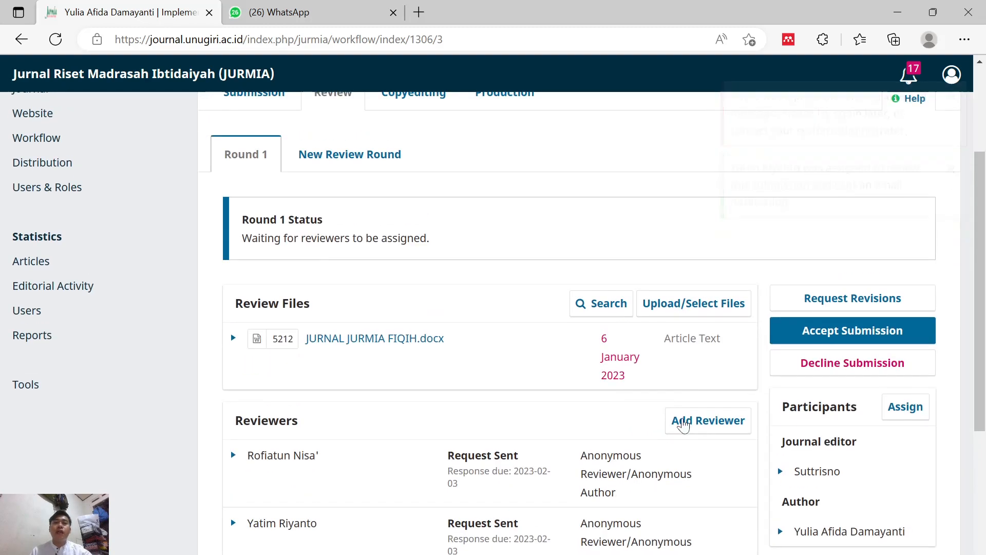
scroll(418, 478, down, 1)
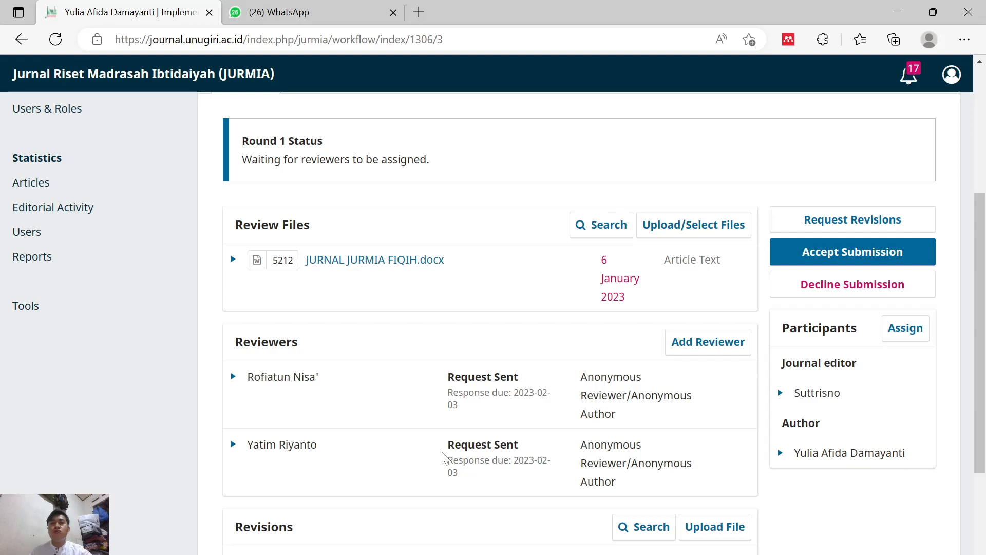
scroll(445, 457, up, 1)
scroll(445, 453, up, 1)
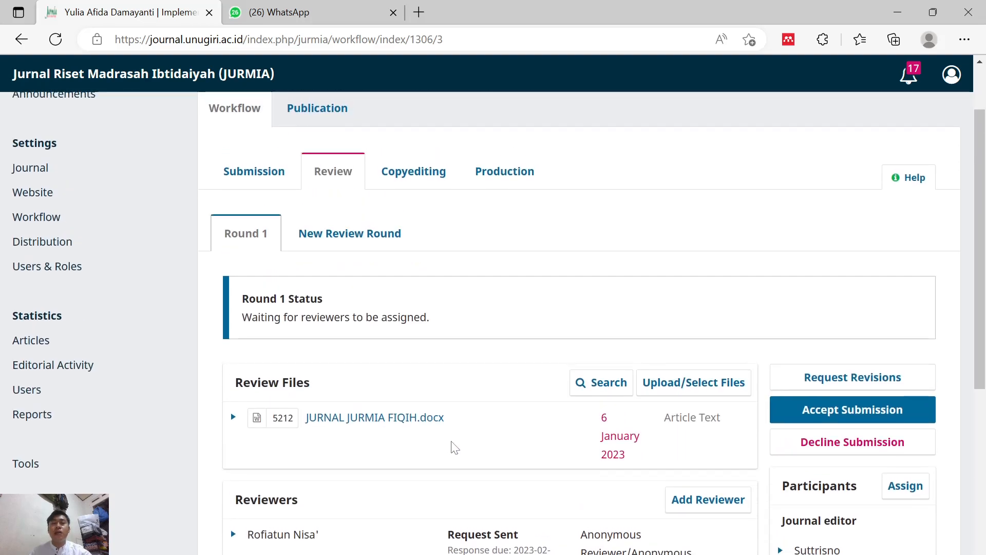
scroll(452, 452, up, 1)
scroll(481, 445, down, 1)
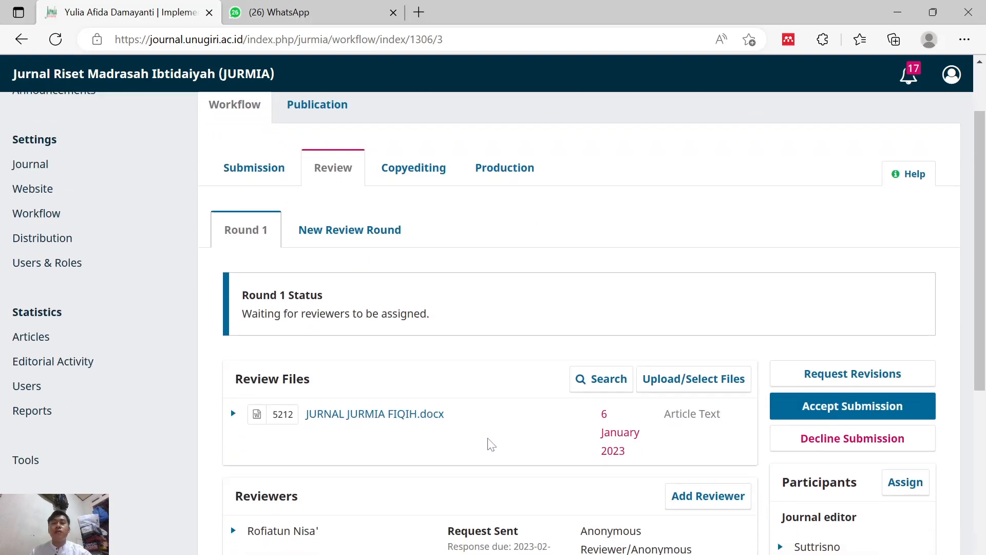
scroll(488, 443, down, 2)
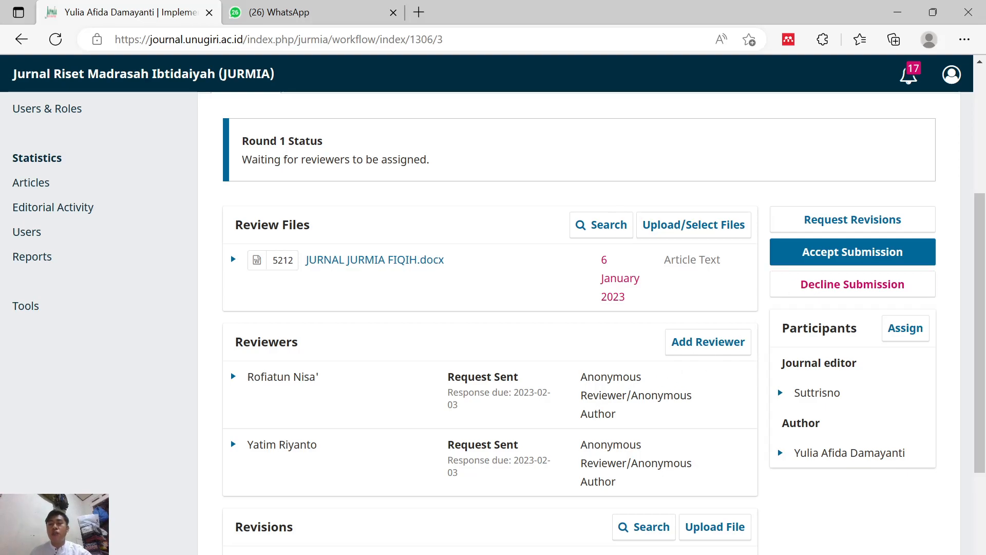
scroll(654, 396, up, 3)
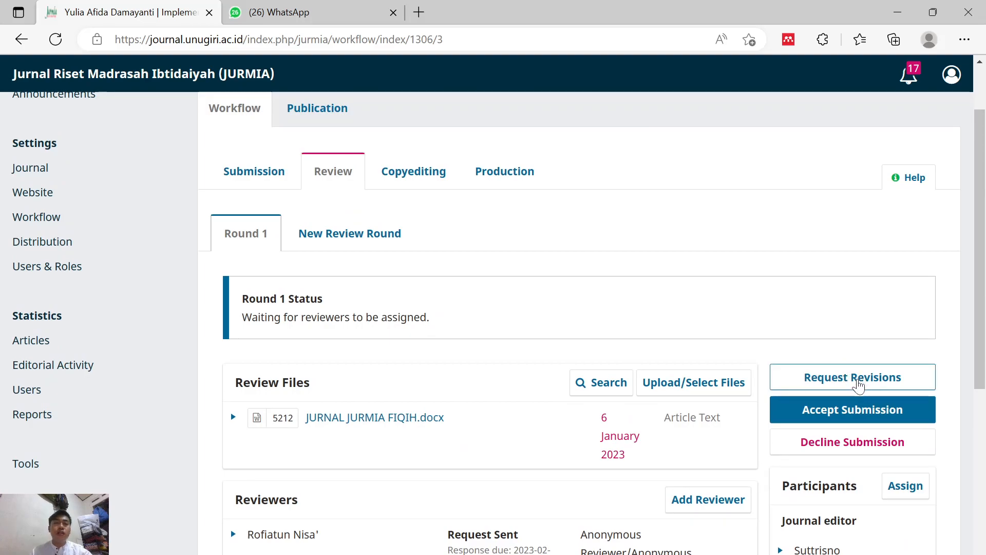
scroll(652, 375, up, 2)
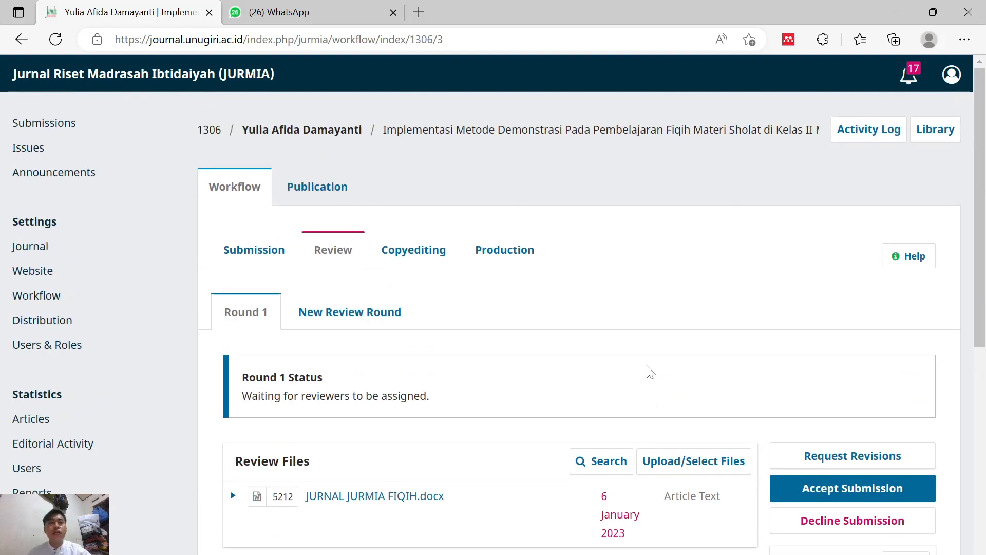
Return to the submissions and browse the list of unassigned ones
click(52, 135)
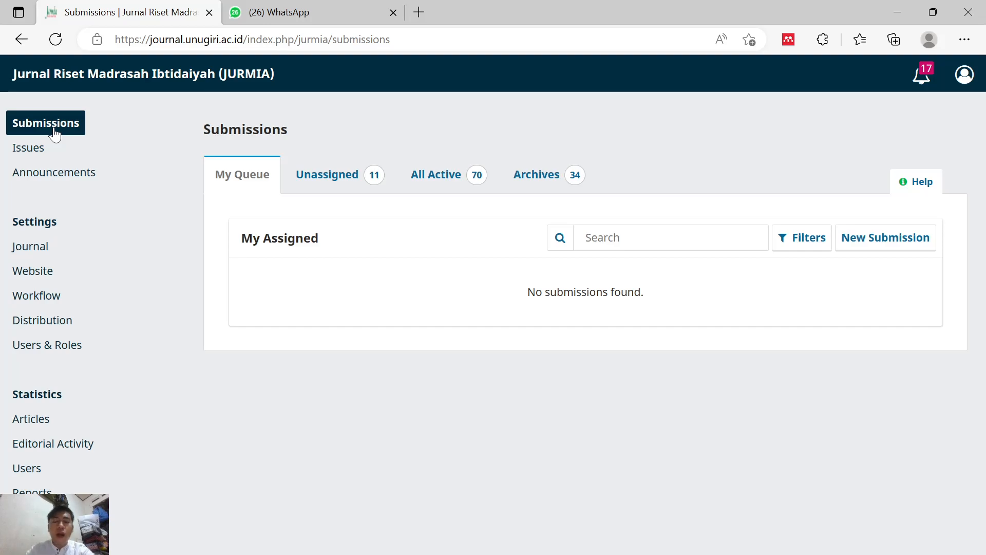
click(325, 177)
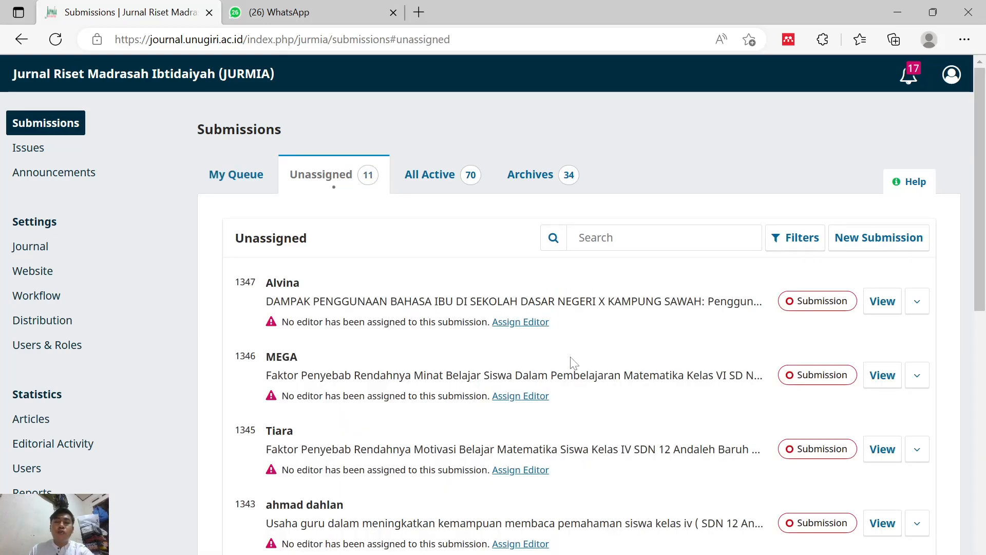
scroll(574, 362, down, 10)
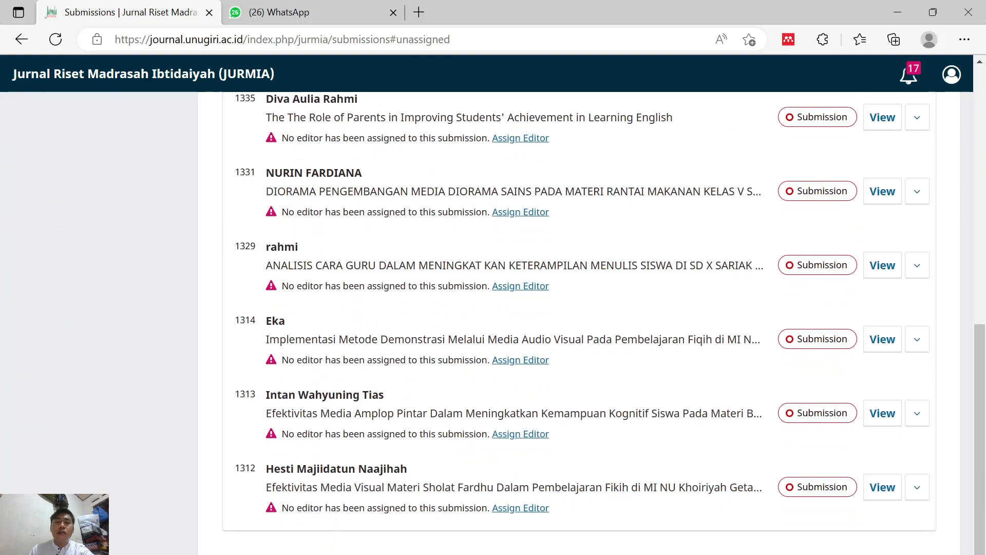
scroll(574, 322, up, 10)
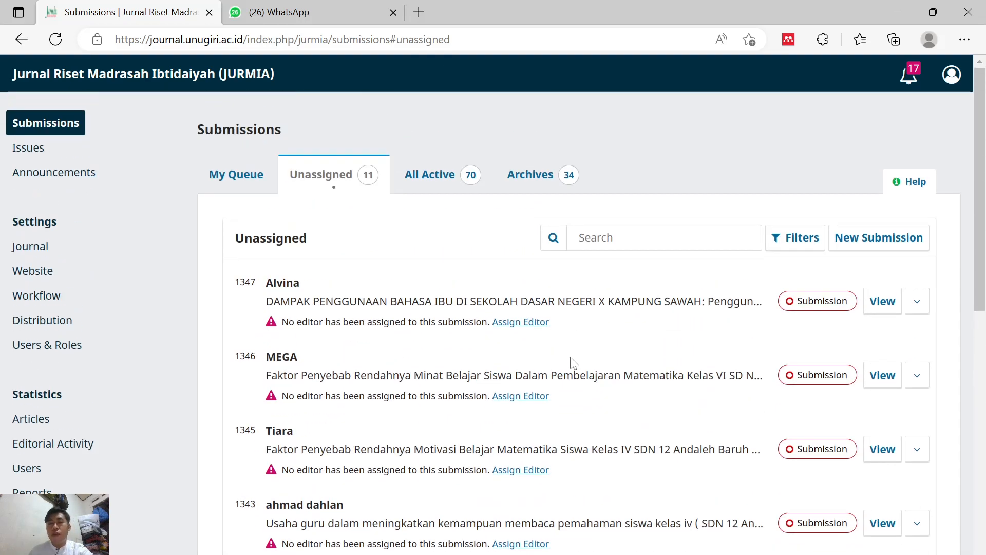